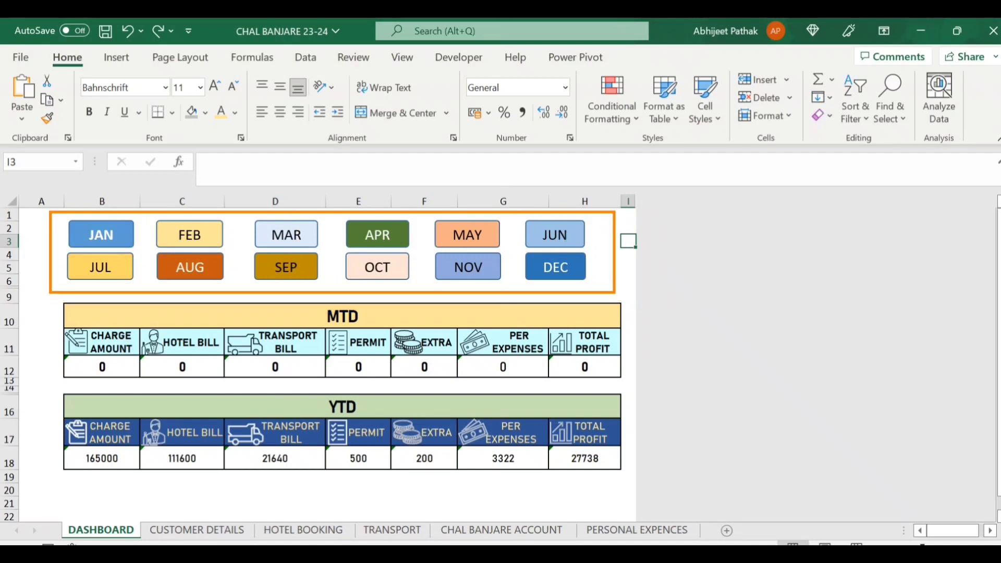
Switch the dashboard MTD totals from January to July: 65000 charge amount, 39600 hotel bill, 12878 profit.
{"action": "left_click", "coordinate": [78, 237]}
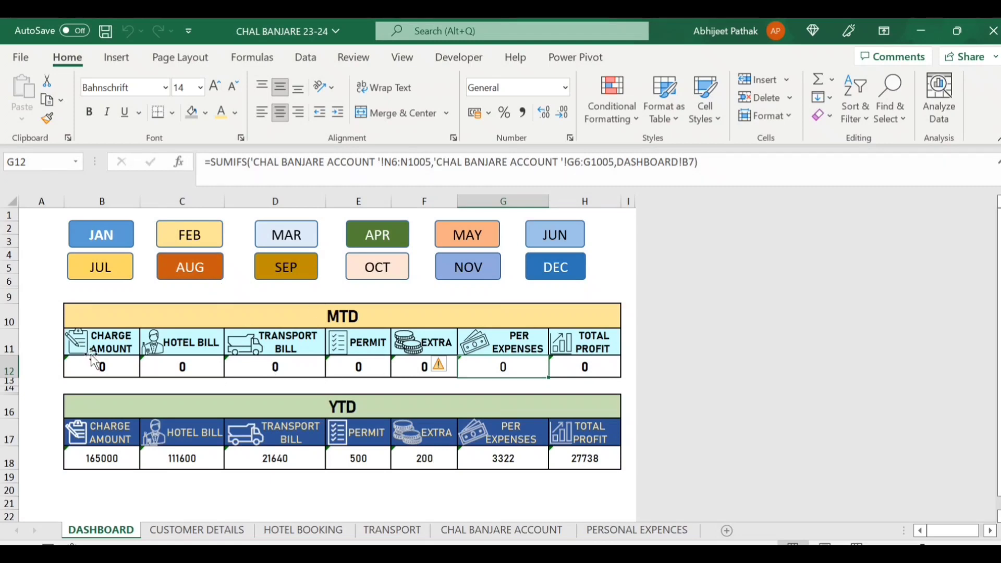
{"action": "left_click", "coordinate": [99, 270]}
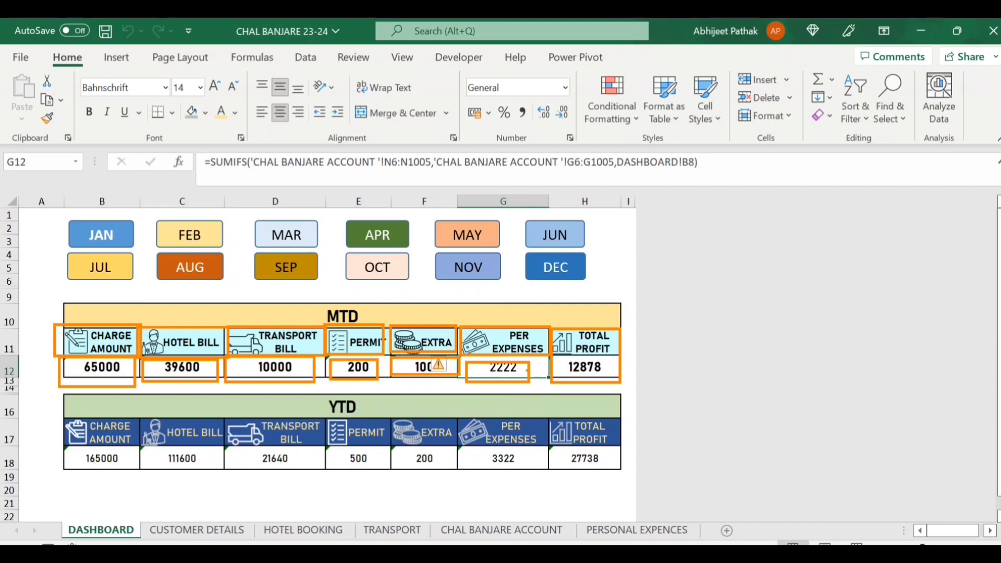
Cancel the stray G12 entry and show August's MTD totals: 100000 charge amount, 14860 profit.
{"action": "type", "text": "`"}
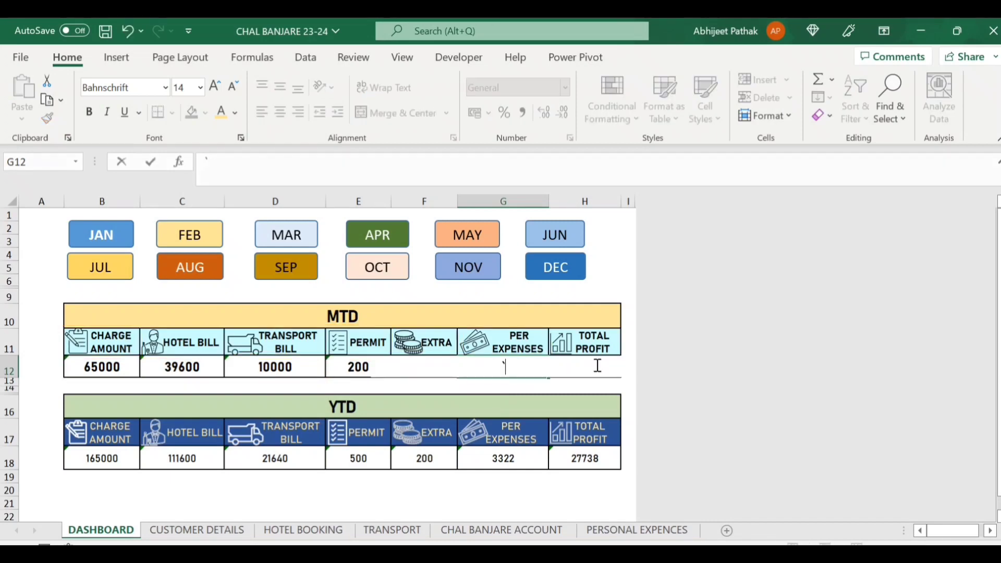
{"action": "key", "text": "Escape"}
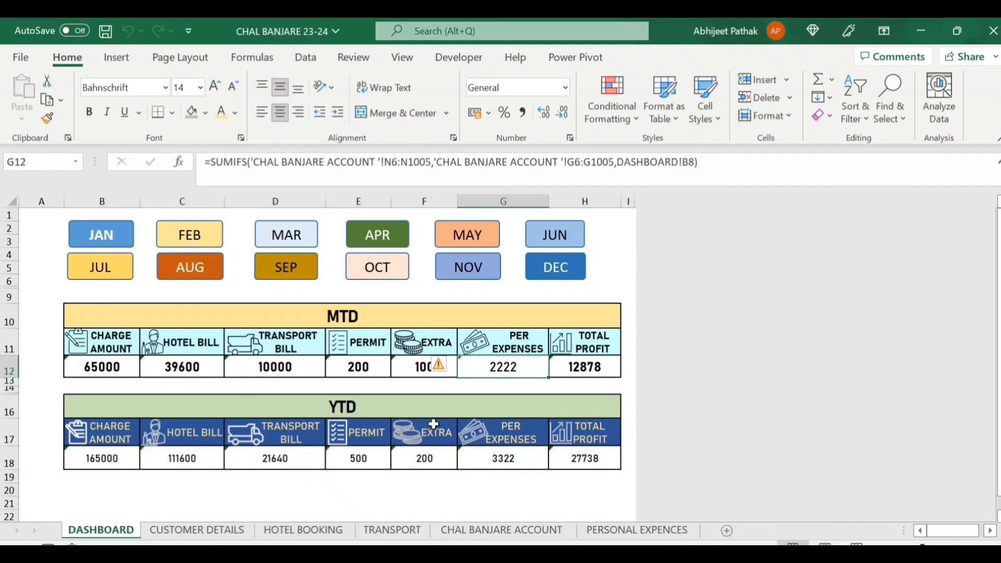
{"action": "left_click", "coordinate": [197, 276]}
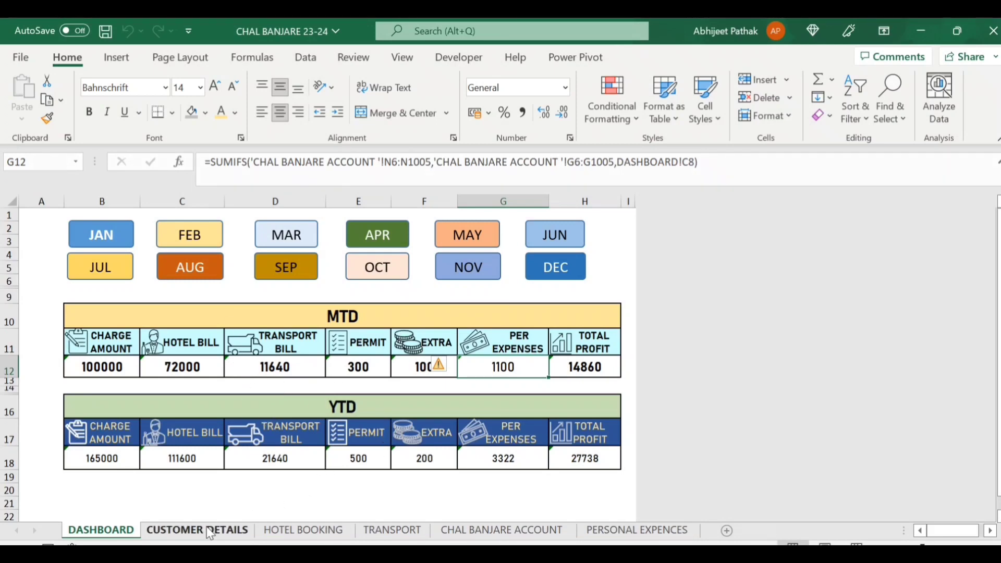
On CUSTOMER DETAILS, enter the new customer's full name in C10 and location RANCHI.
{"action": "scroll", "coordinate": [239, 485], "scroll_direction": "down", "scroll_amount": 1}
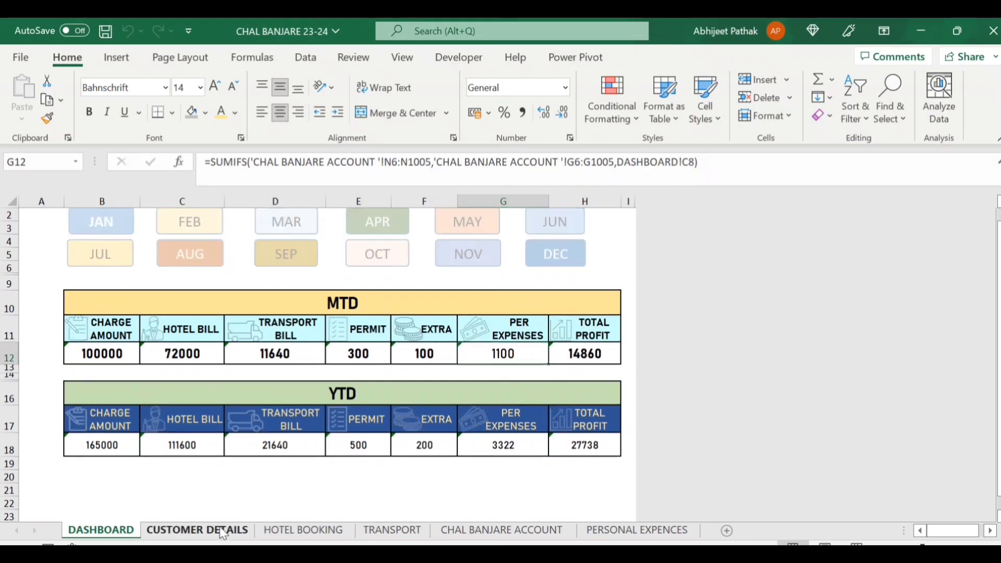
{"action": "left_click", "coordinate": [222, 530]}
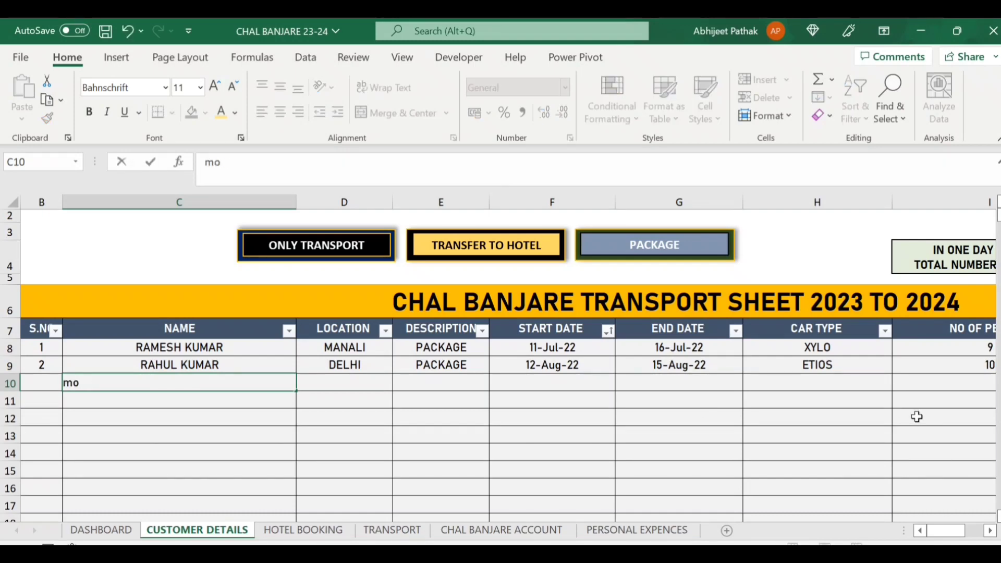
{"action": "key", "text": "BackSpace"}
{"action": "key", "text": "BackSpace"}
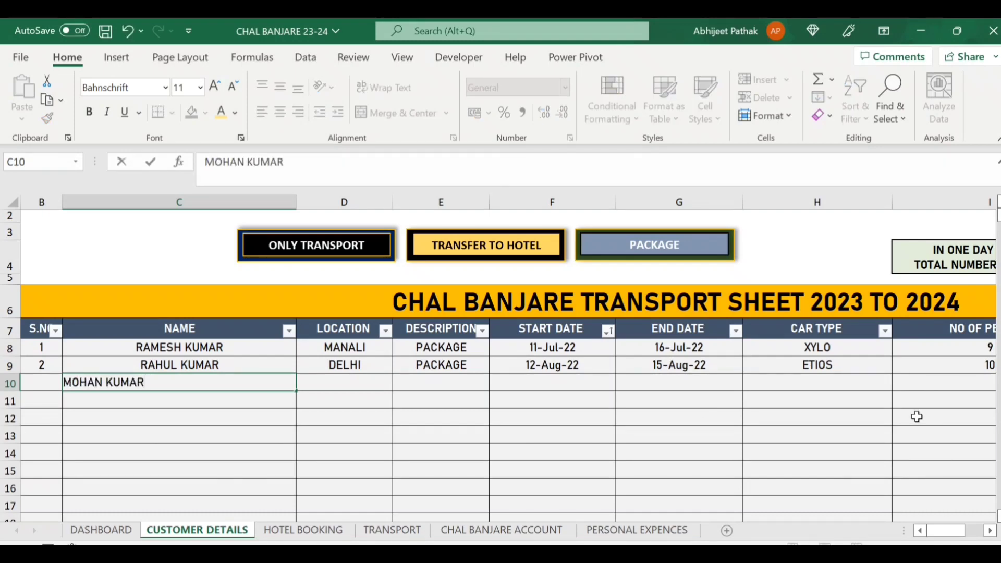
{"action": "key", "text": "Left"}
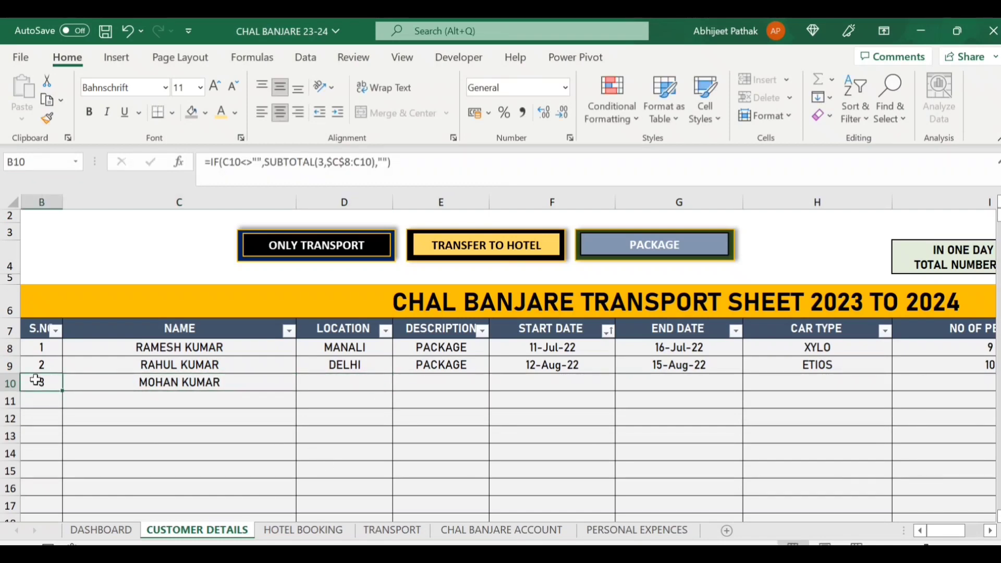
{"action": "left_click", "coordinate": [345, 383]}
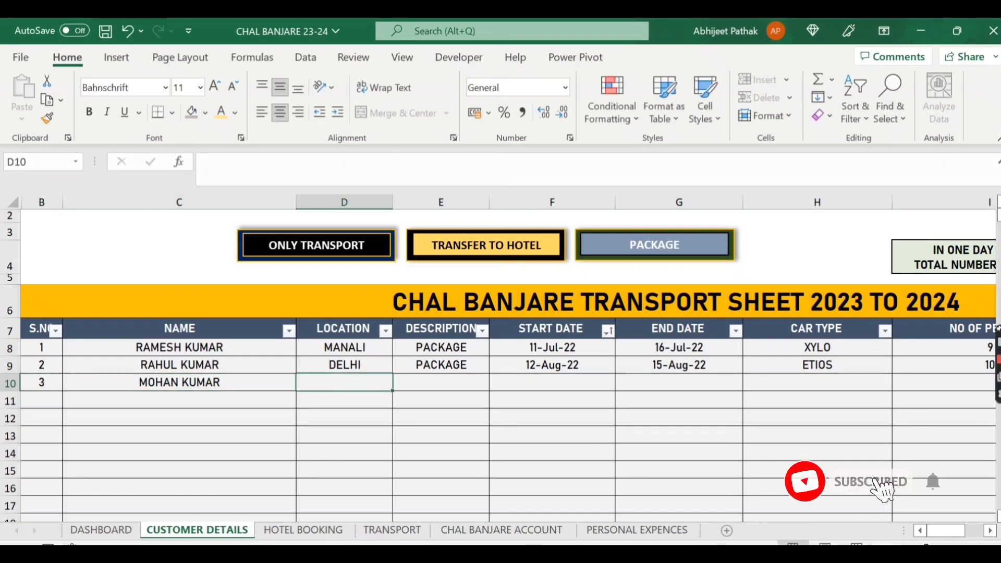
{"action": "type", "text": "RANCHI"}
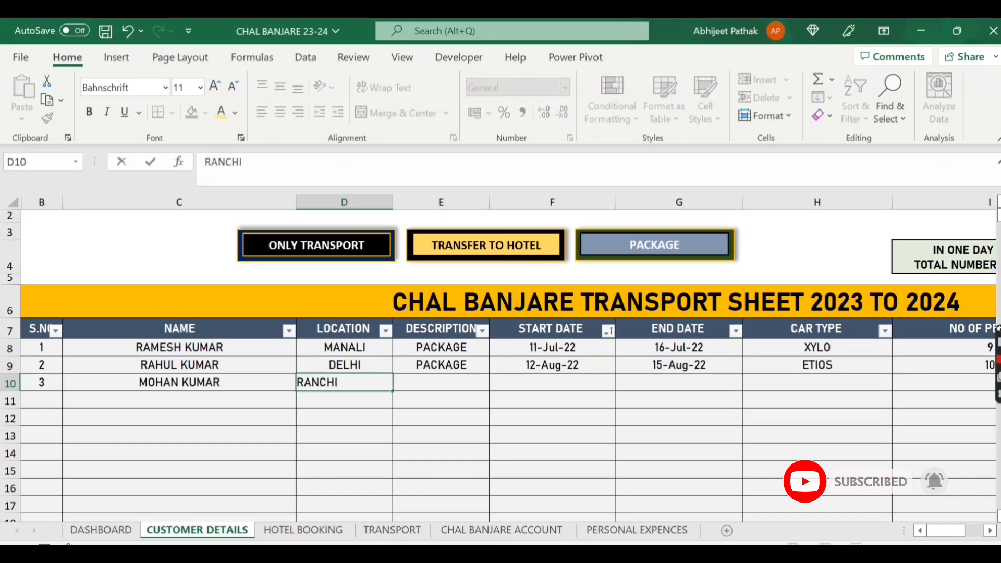
{"action": "key", "text": "Tab"}
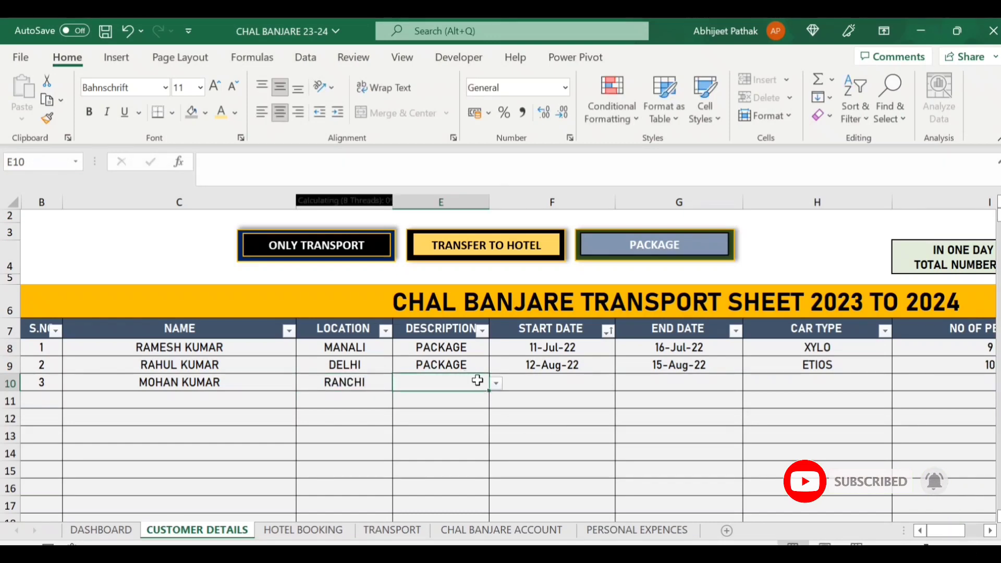
Set row 10's description to PACKAGE, start date 12-10-2022 and end date 16-10-2022.
{"action": "left_click", "coordinate": [496, 383]}
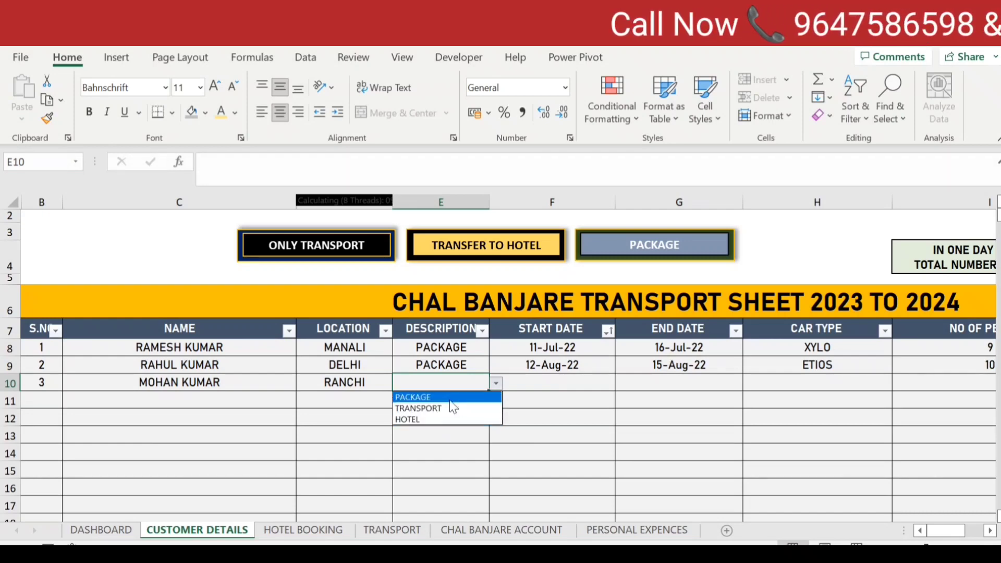
{"action": "left_click", "coordinate": [449, 398]}
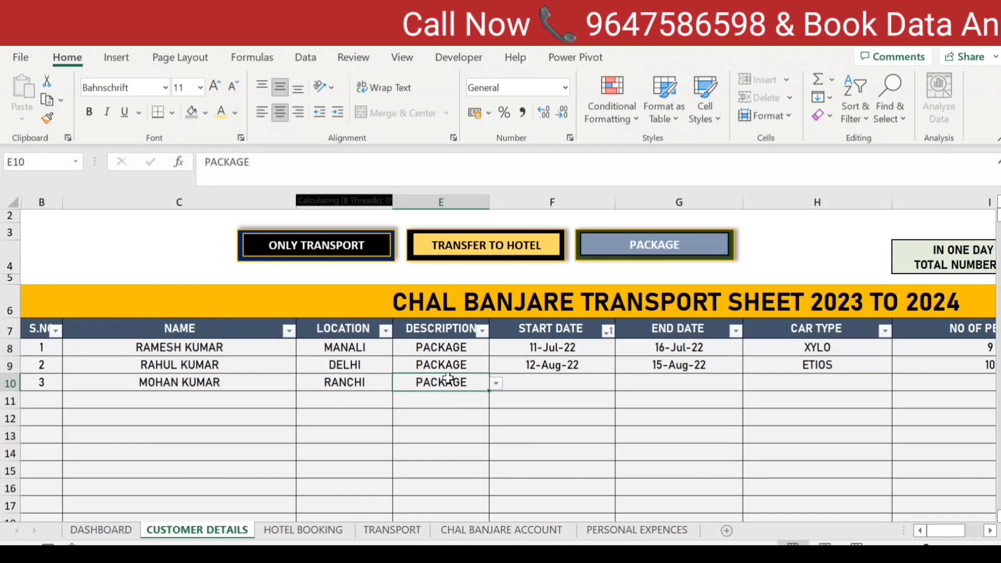
{"action": "left_click", "coordinate": [562, 384]}
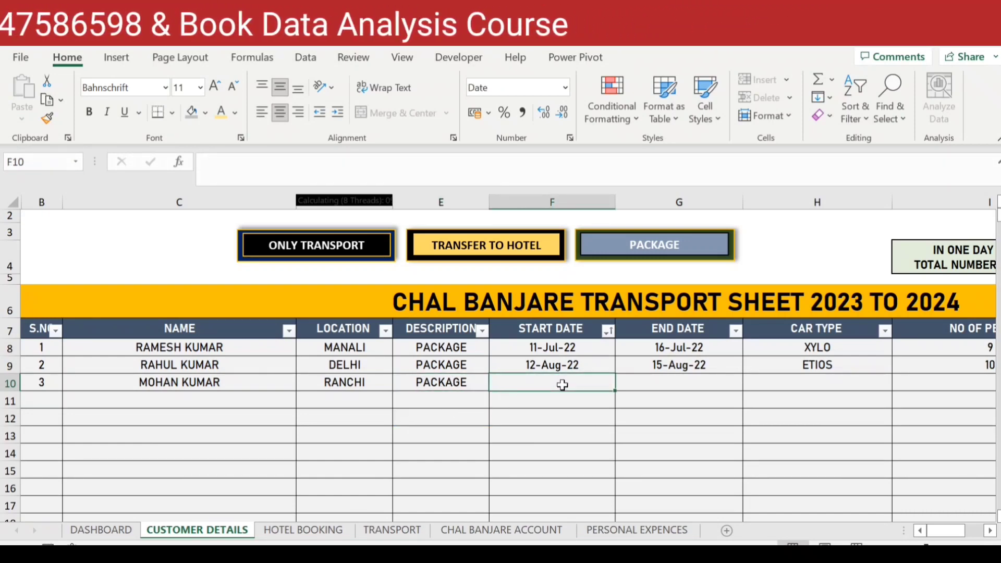
{"action": "type", "text": "12-10-2022"}
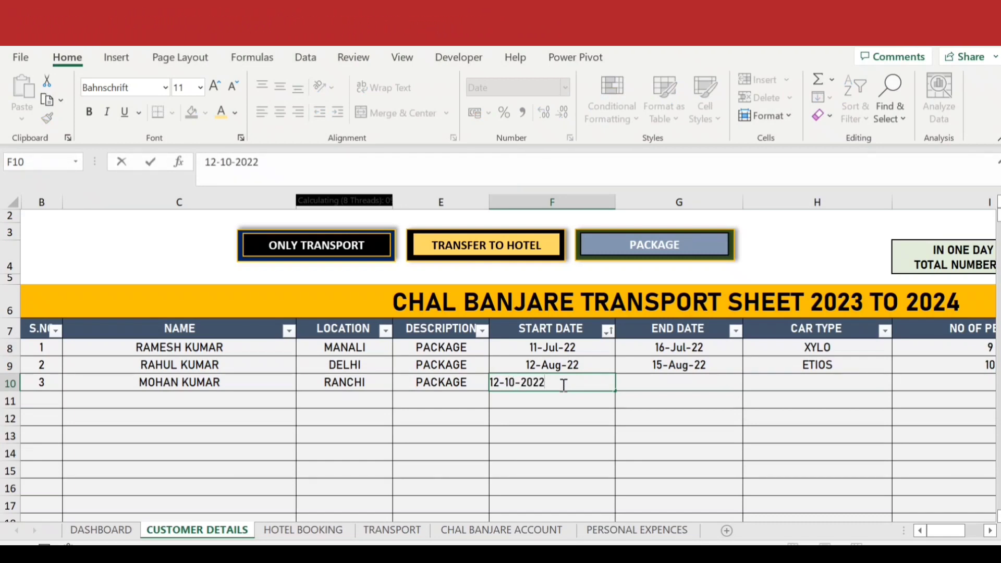
{"action": "key", "text": "Tab"}
{"action": "left_click", "coordinate": [563, 385]}
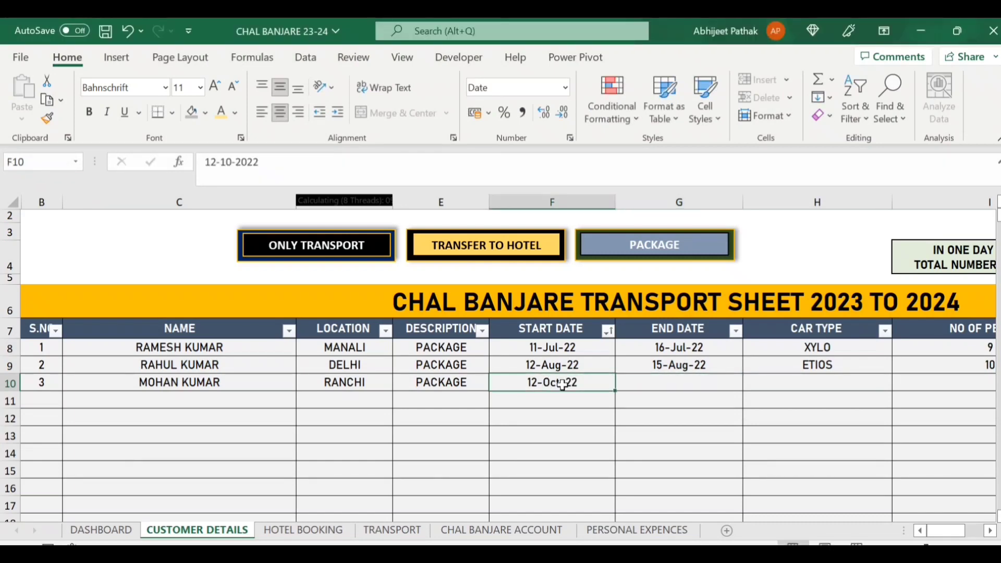
{"action": "left_click", "coordinate": [658, 385]}
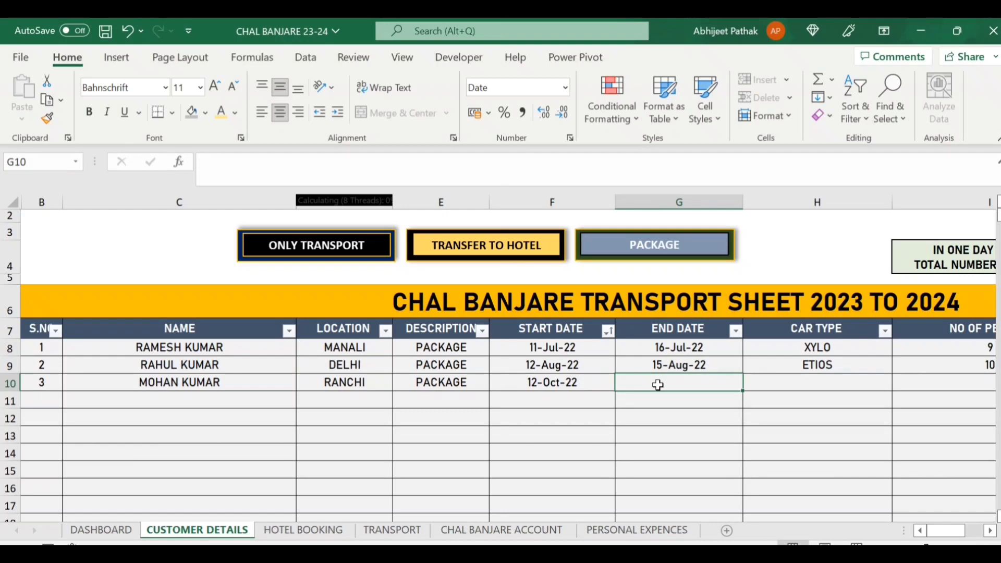
{"action": "type", "text": "16-10-20"}
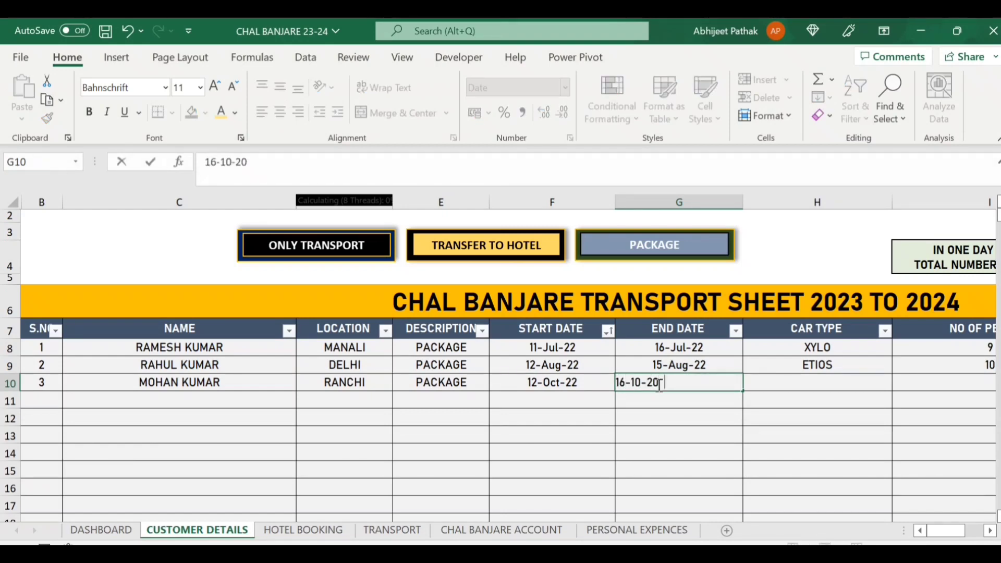
{"action": "type", "text": "22"}
{"action": "key", "text": "ctrl+Return"}
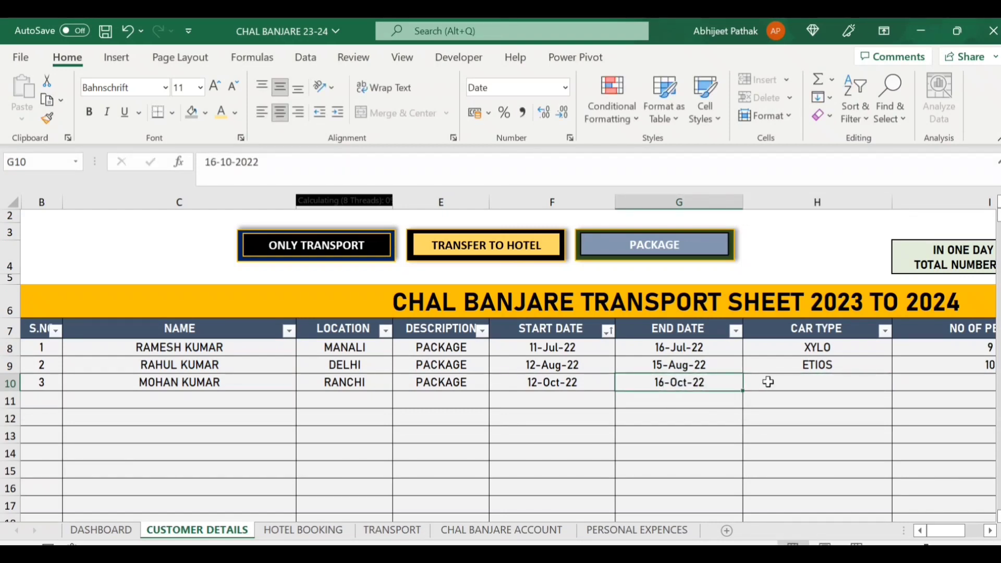
Choose car type TAVERA and enter 12 people for the new booking.
{"action": "left_click", "coordinate": [768, 382]}
{"action": "left_click", "coordinate": [898, 384]}
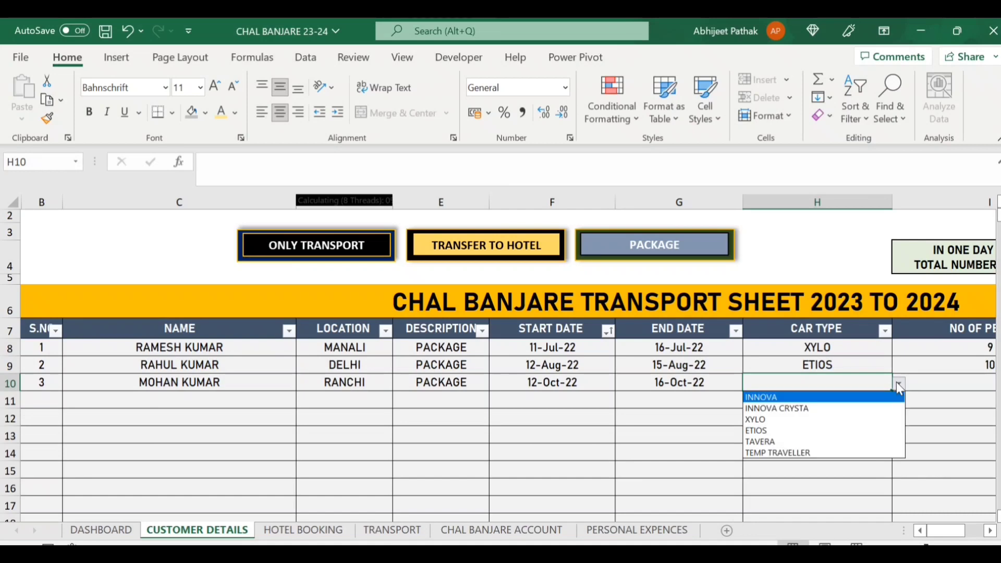
{"action": "left_click", "coordinate": [778, 441]}
{"action": "key", "text": "Tab"}
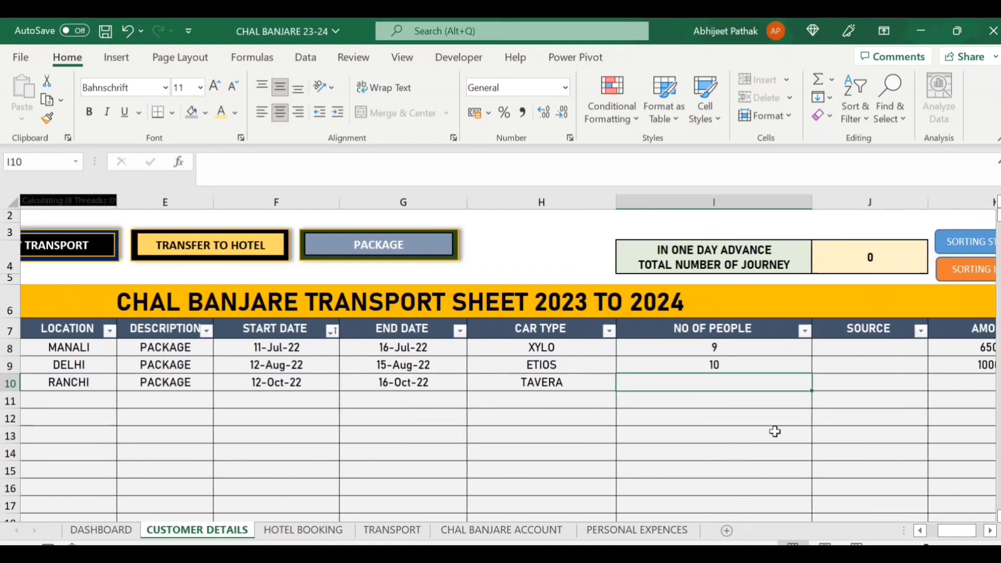
{"action": "type", "text": "12"}
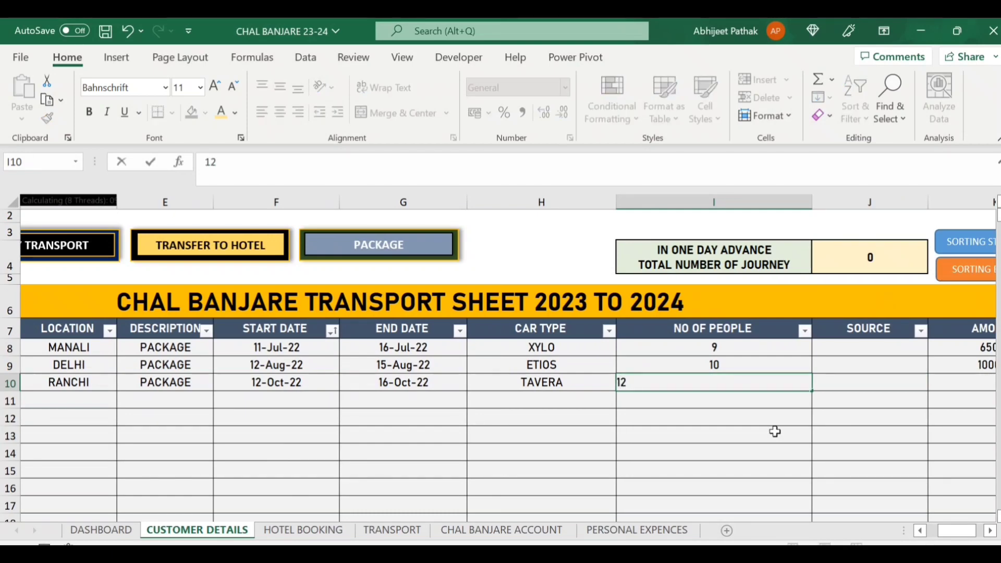
{"action": "key", "text": "Tab"}
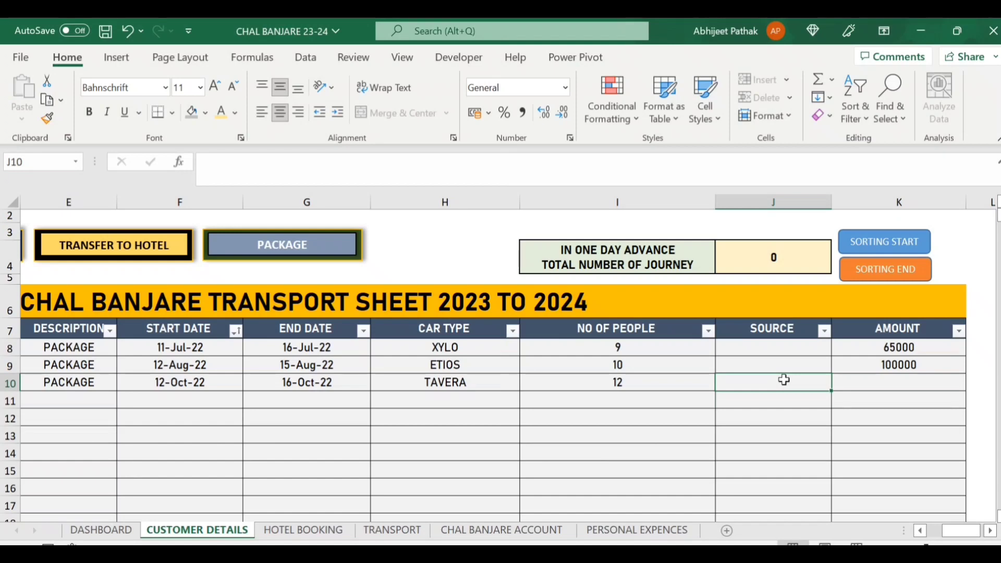
Enter the amount 1250000 in K10 for the new customer.
{"action": "key", "text": "Left"}
{"action": "key", "text": "Left"}
{"action": "key", "text": "Left"}
{"action": "key", "text": "Left"}
{"action": "key", "text": "Left"}
{"action": "key", "text": "Left"}
{"action": "key", "text": "Right"}
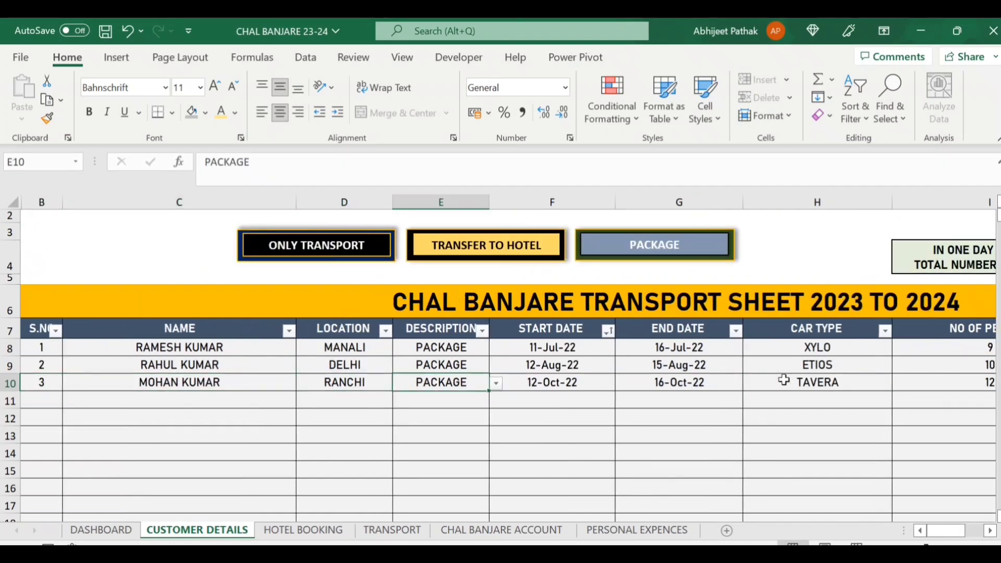
{"action": "key", "text": "Right"}
{"action": "key", "text": "Right"}
{"action": "key", "text": "Right"}
{"action": "key", "text": "Right"}
{"action": "key", "text": "Right"}
{"action": "key", "text": "Right"}
{"action": "key", "text": "Left"}
{"action": "key", "text": "Left"}
{"action": "key", "text": "Right"}
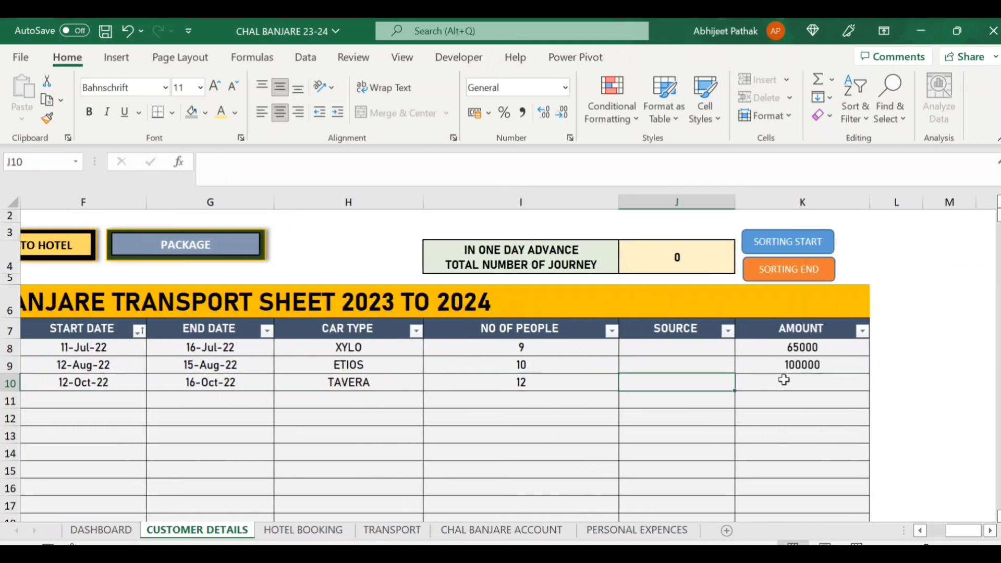
{"action": "key", "text": "Right"}
{"action": "type", "text": "1250000"}
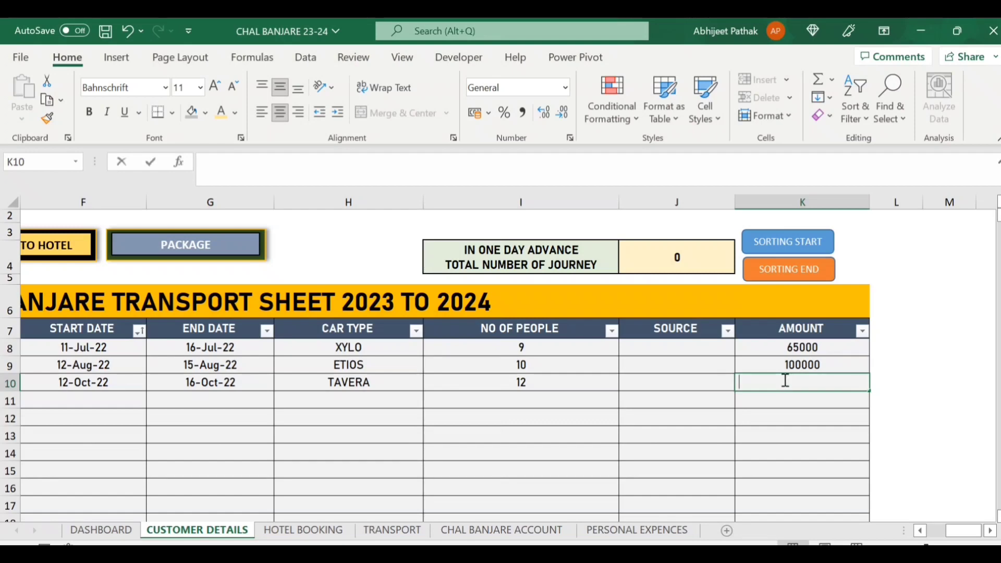
{"action": "key", "text": "Right"}
Recheck E10's description dropdown, keeping PACKAGE, and reselect the new customer's name.
{"action": "key", "text": "Left"}
{"action": "key", "text": "Left"}
{"action": "key", "text": "Left"}
{"action": "key", "text": "Left"}
{"action": "key", "text": "Left"}
{"action": "key", "text": "Left"}
{"action": "key", "text": "Left"}
{"action": "key", "text": "Left"}
{"action": "key", "text": "Left"}
{"action": "key", "text": "Left"}
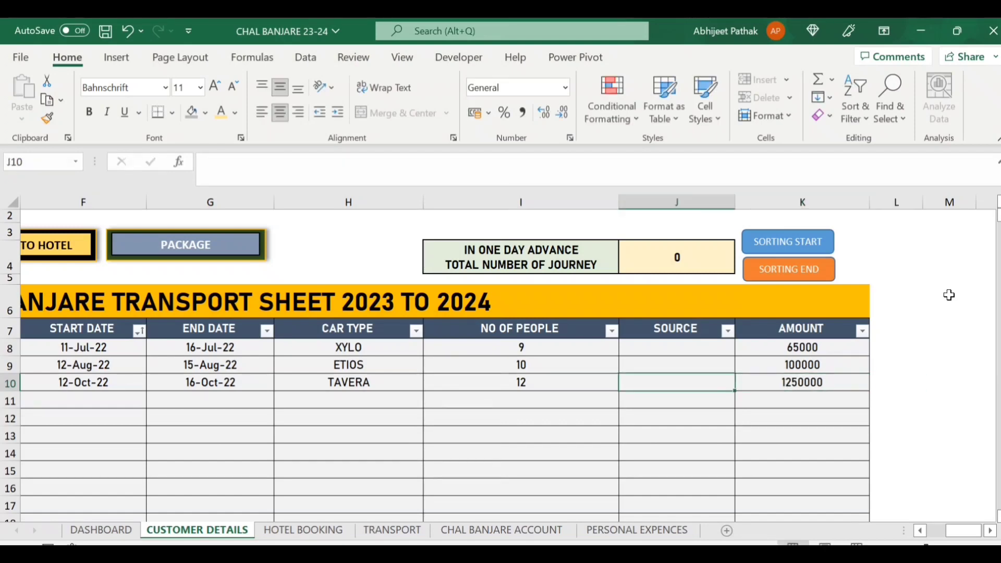
{"action": "key", "text": "Right"}
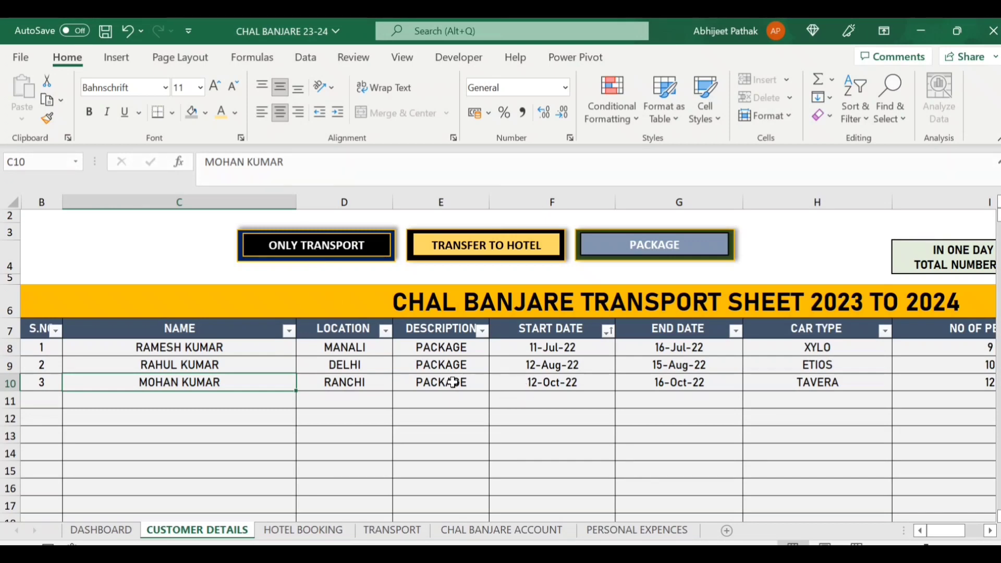
{"action": "key", "text": "Right"}
{"action": "key", "text": "Right"}
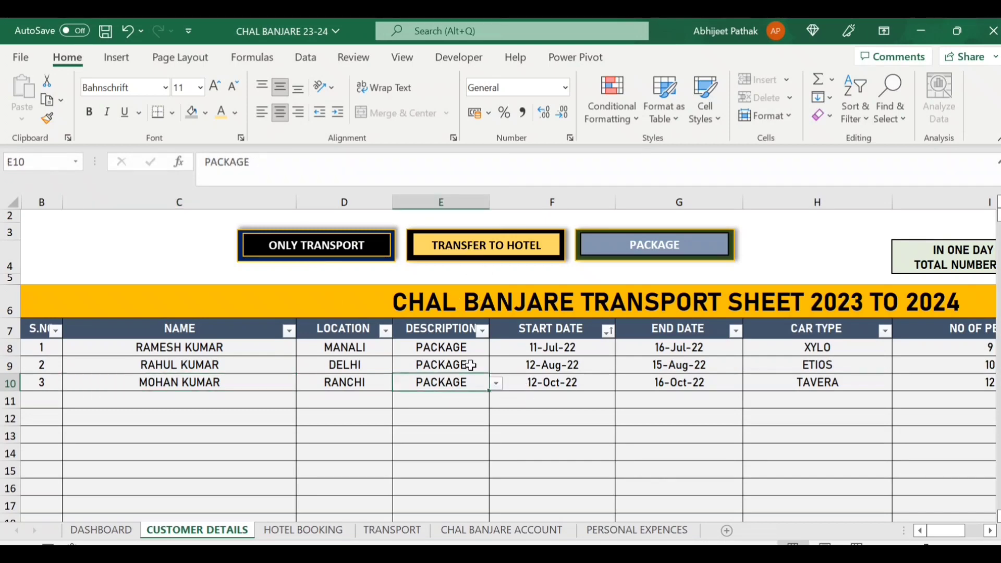
{"action": "left_click", "coordinate": [495, 384]}
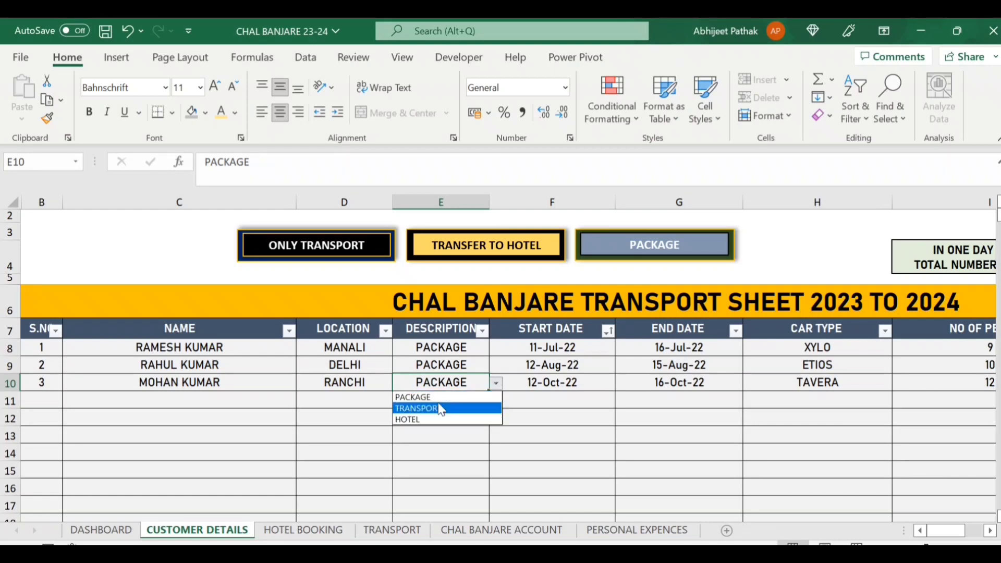
{"action": "left_click", "coordinate": [381, 406]}
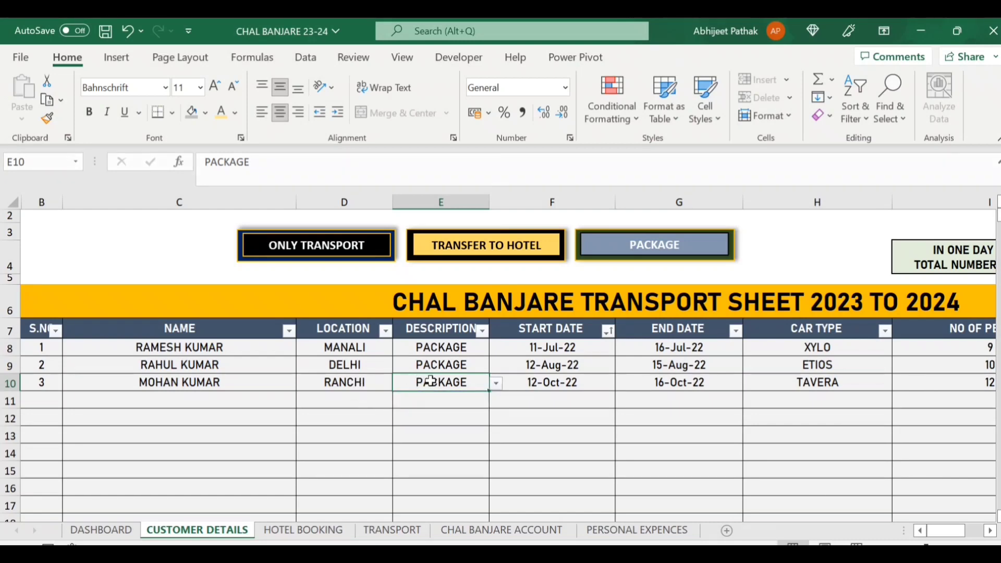
{"action": "left_click", "coordinate": [234, 384]}
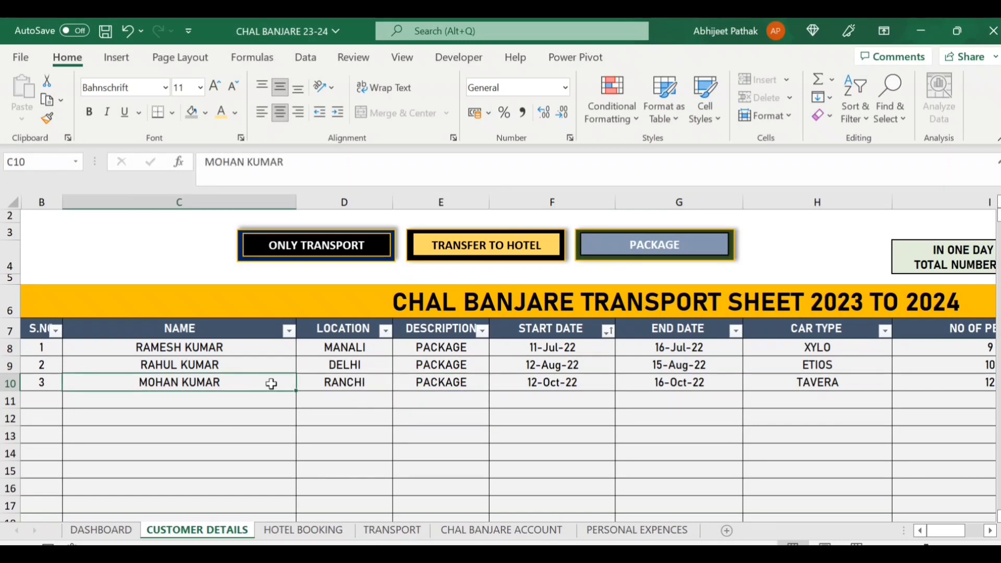
Compare the new customer's rows on the HOTEL BOOKING and TRANSPORT sheets.
{"action": "left_click", "coordinate": [662, 249]}
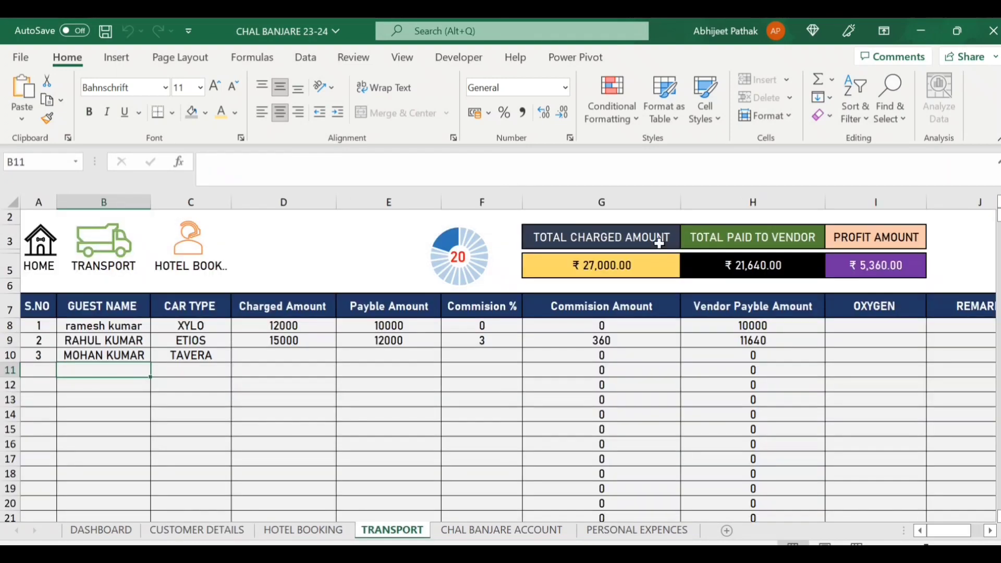
{"action": "left_click", "coordinate": [206, 530]}
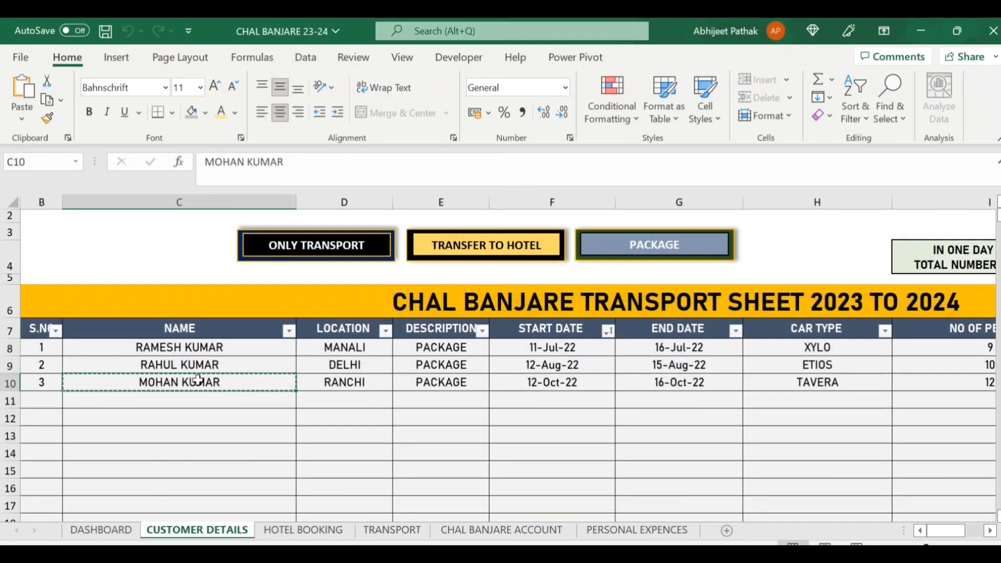
{"action": "left_click", "coordinate": [303, 531]}
{"action": "left_click", "coordinate": [188, 273]}
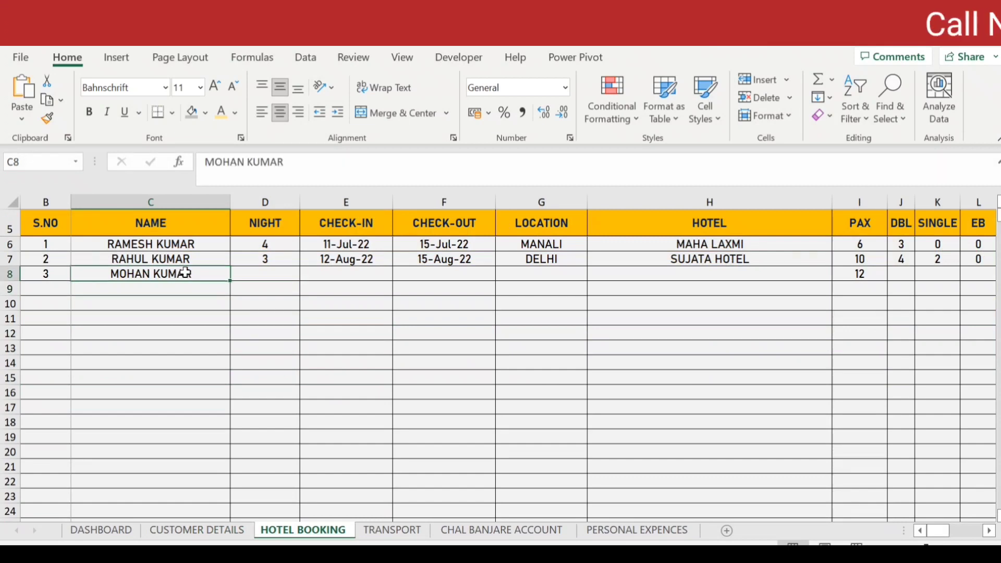
{"action": "left_click", "coordinate": [392, 530]}
{"action": "left_click", "coordinate": [139, 354]}
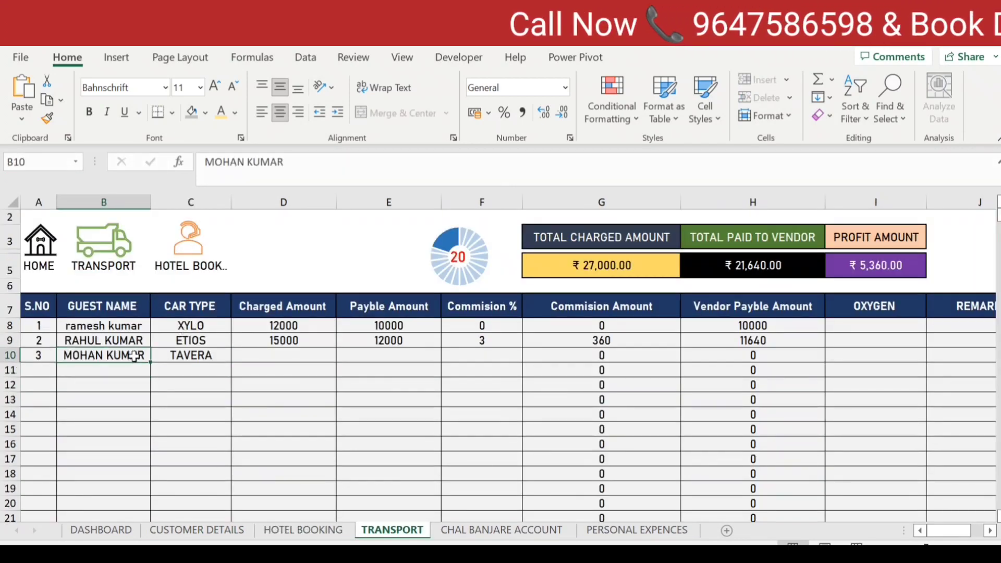
Check the empty nights and check-in cells, look up the start date, and return to HOTEL BOOKING.
{"action": "left_click", "coordinate": [326, 530]}
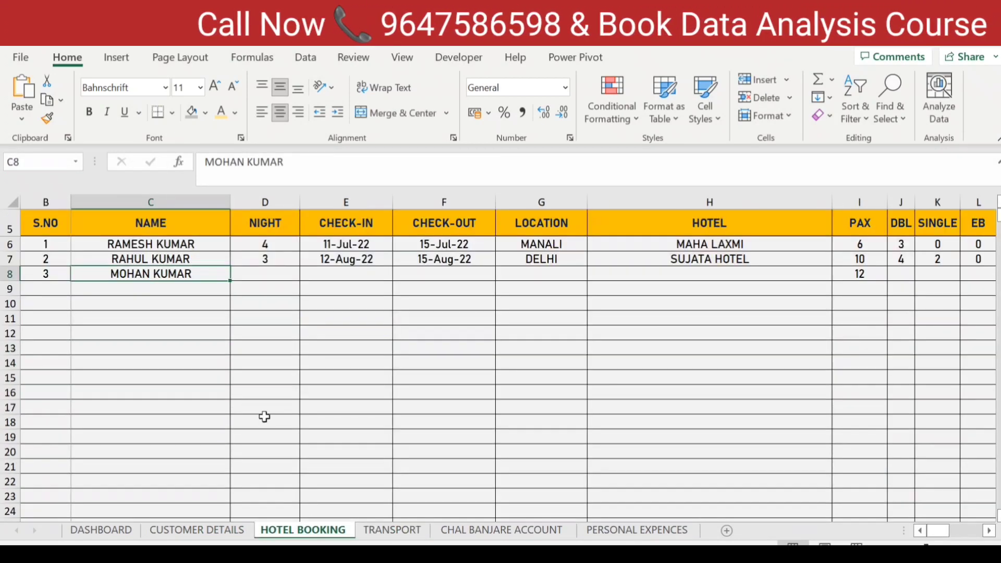
{"action": "left_click", "coordinate": [274, 275]}
{"action": "left_click", "coordinate": [335, 275]}
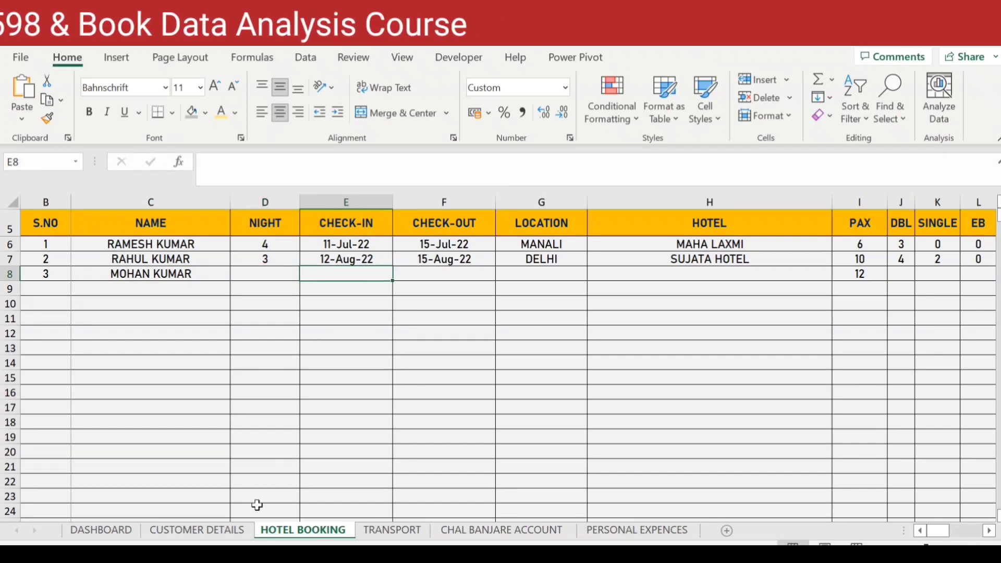
{"action": "left_click", "coordinate": [208, 529]}
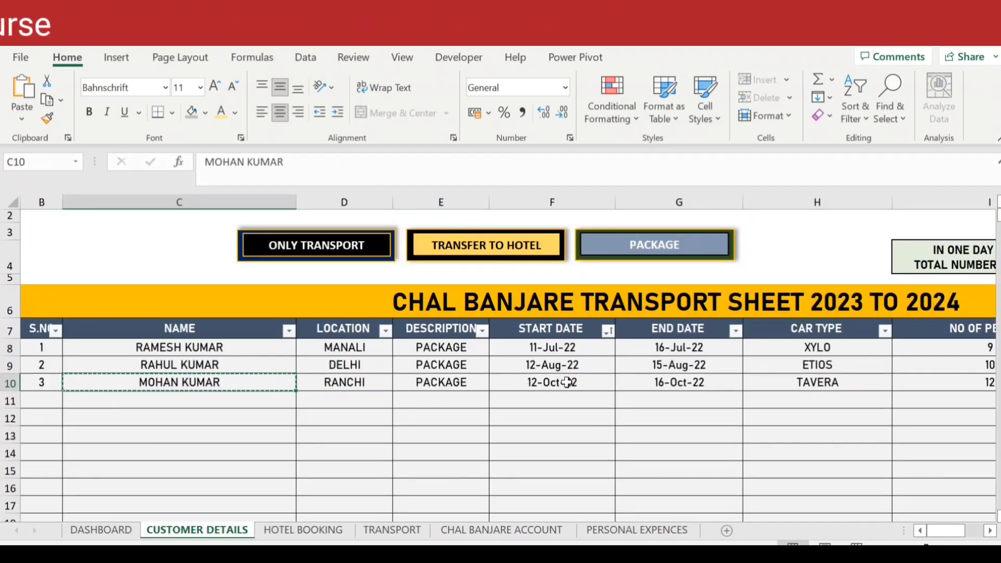
{"action": "left_click", "coordinate": [503, 384]}
{"action": "left_click", "coordinate": [303, 530]}
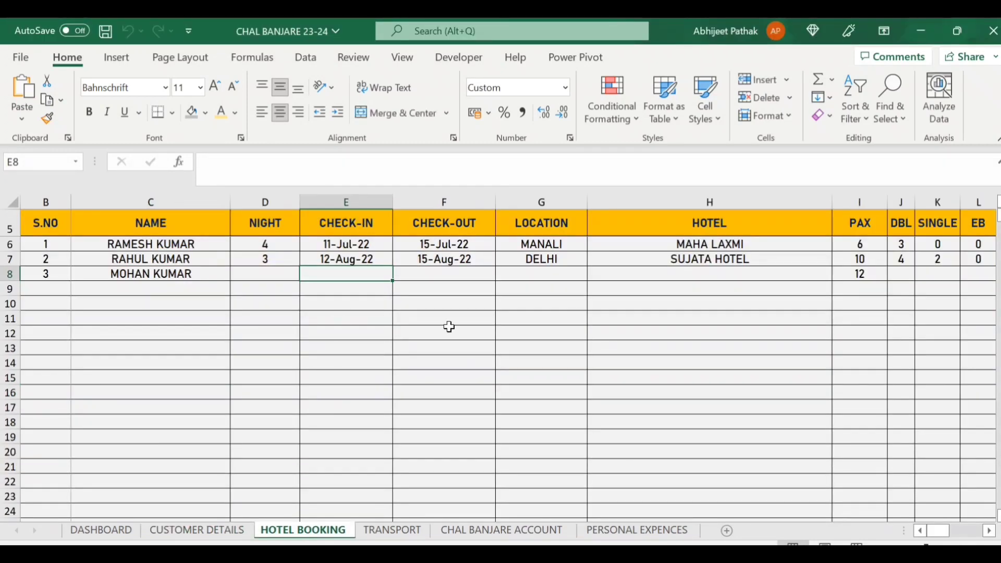
Enter check-in 12-10-2022 and 4 nights for the new hotel booking.
{"action": "type", "text": "12"}
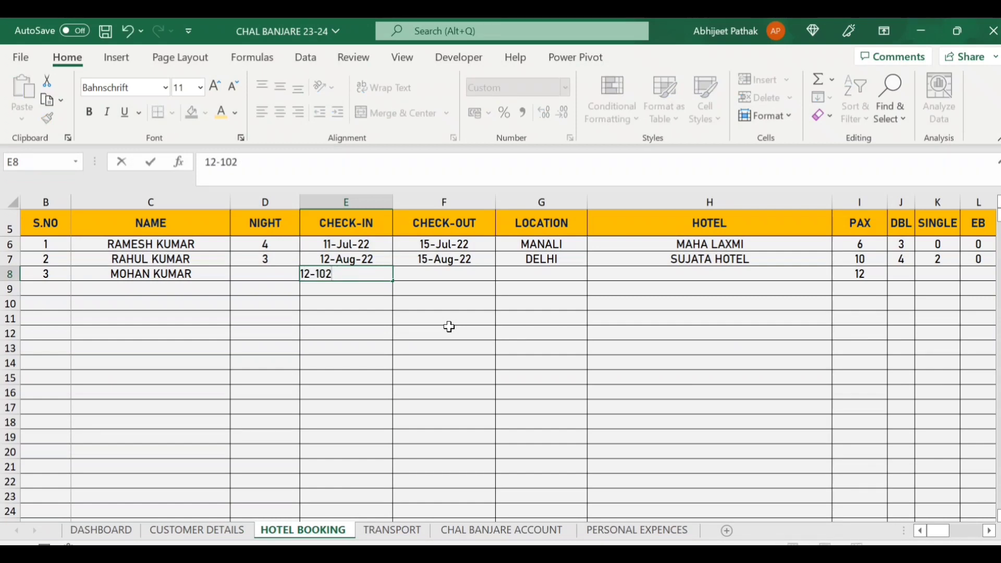
{"action": "type", "text": "-10-2022"}
{"action": "key", "text": "ctrl+Return"}
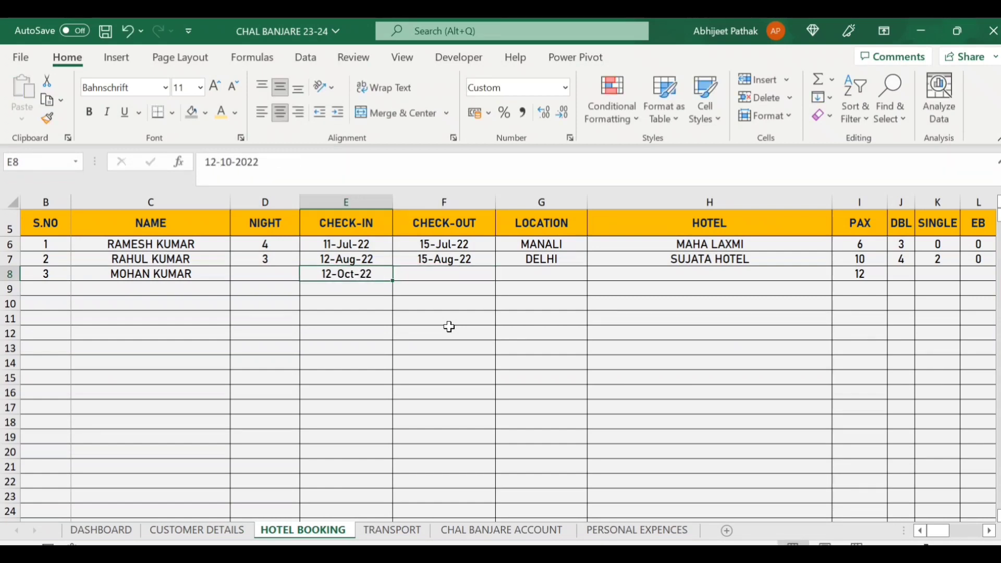
{"action": "key", "text": "Left"}
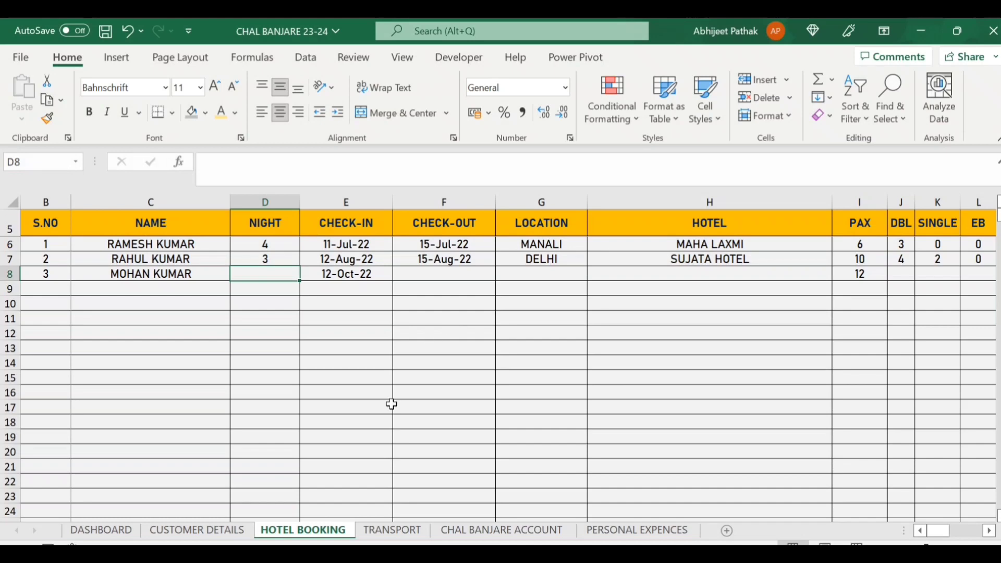
{"action": "type", "text": "4"}
{"action": "key", "text": "ctrl+Return"}
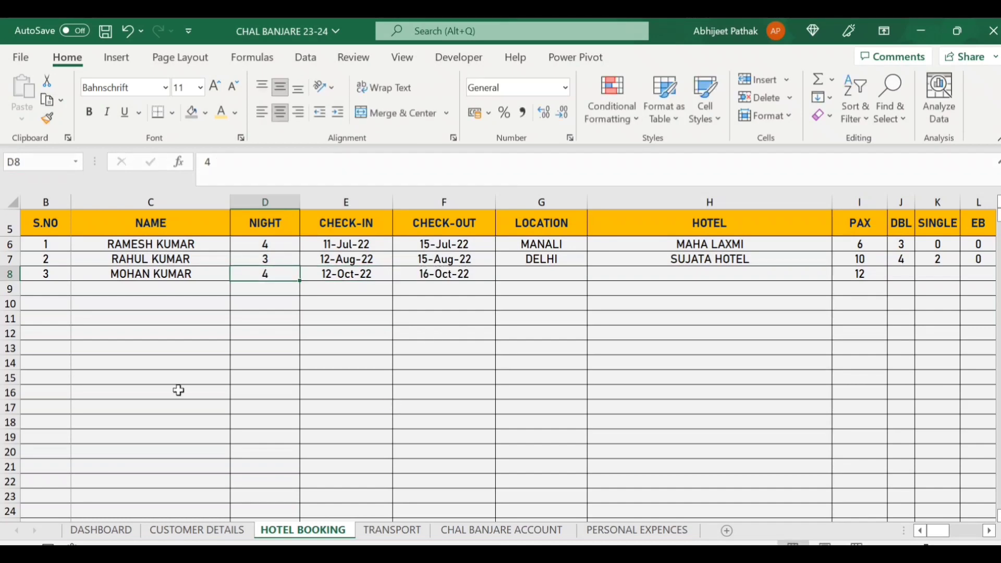
{"action": "left_click", "coordinate": [462, 276]}
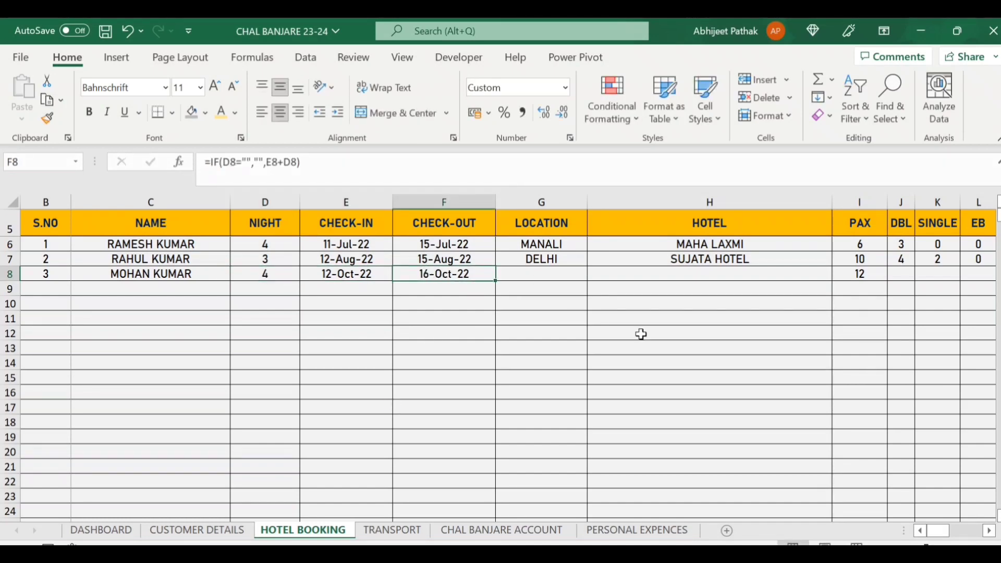
Add location RANCHI and hotel MAHA LAXMI, then return to CUSTOMER DETAILS.
{"action": "key", "text": "Right"}
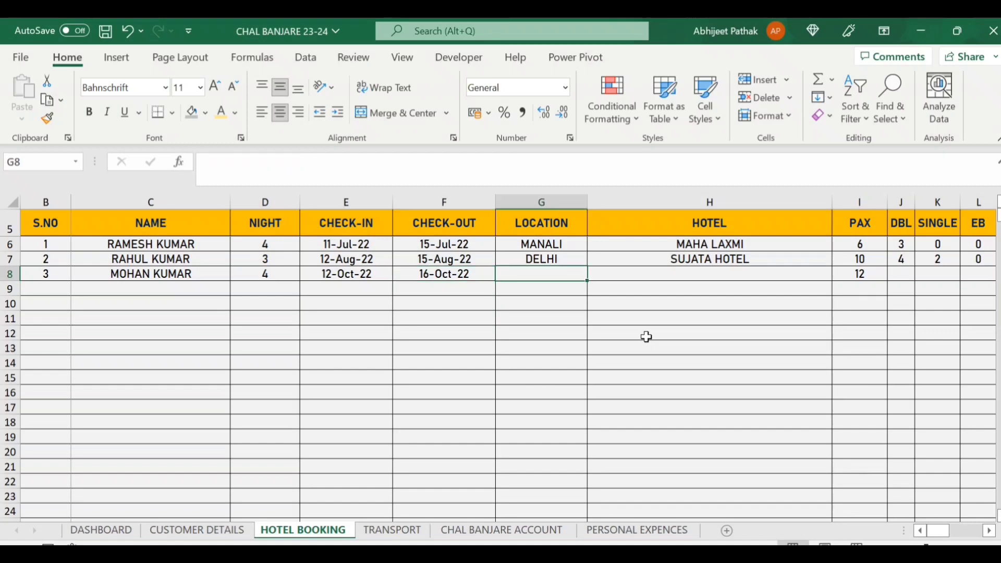
{"action": "type", "text": "RANCHI"}
{"action": "key", "text": "Right"}
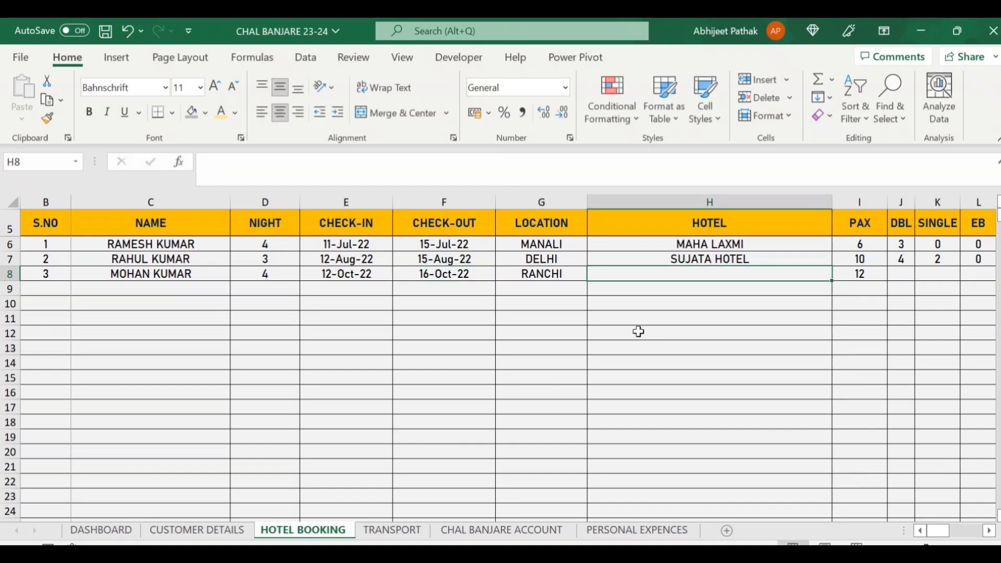
{"action": "type", "text": "MAHA LAXMI"}
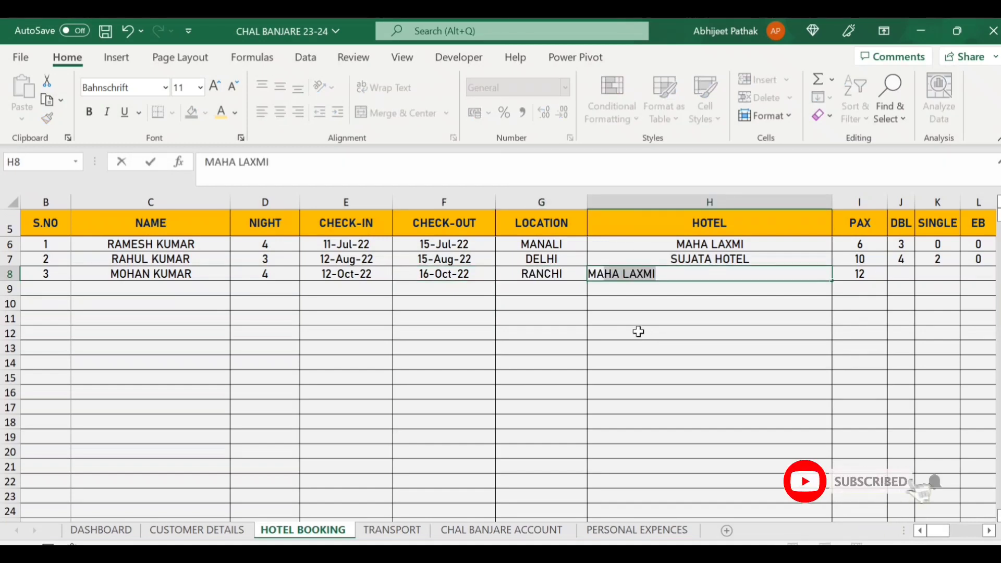
{"action": "key", "text": "Right"}
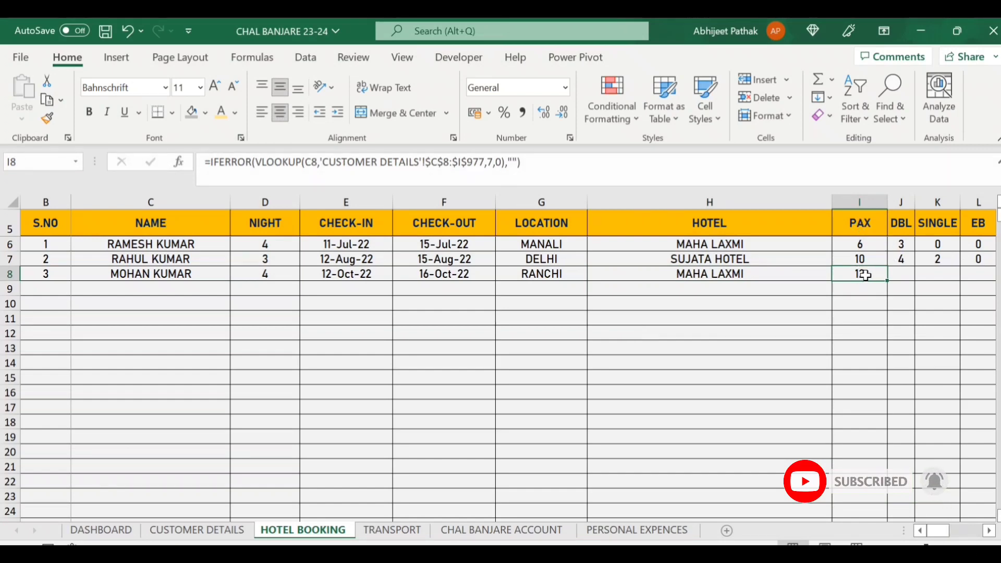
{"action": "left_click", "coordinate": [208, 529]}
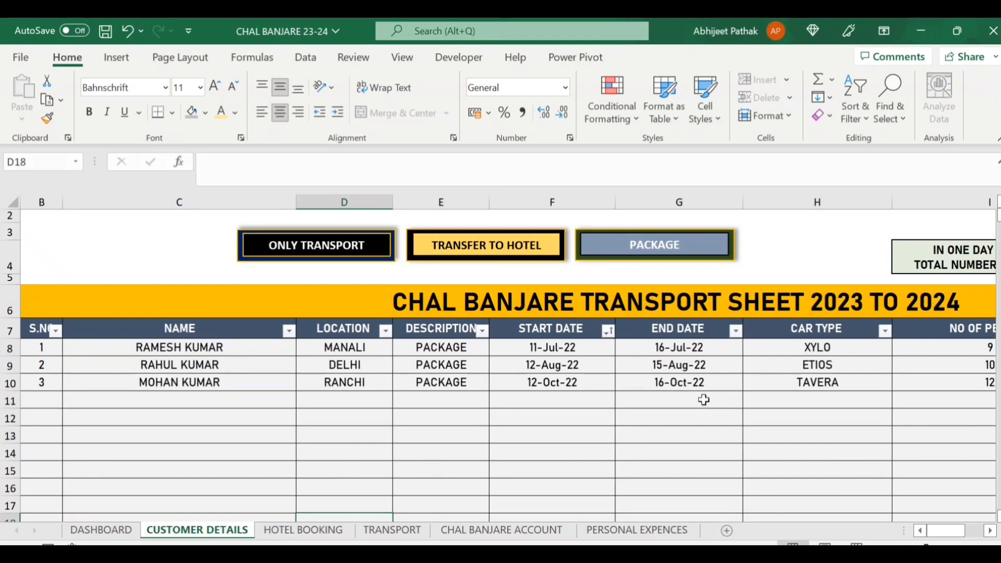
Go back to the HOTEL BOOKING sheet and move along row 8 to the DBL column.
{"action": "left_click", "coordinate": [642, 389]}
{"action": "key", "text": "Right"}
{"action": "key", "text": "Right"}
{"action": "key", "text": "Right"}
{"action": "key", "text": "Right"}
{"action": "key", "text": "Left"}
{"action": "key", "text": "Left"}
{"action": "key", "text": "Left"}
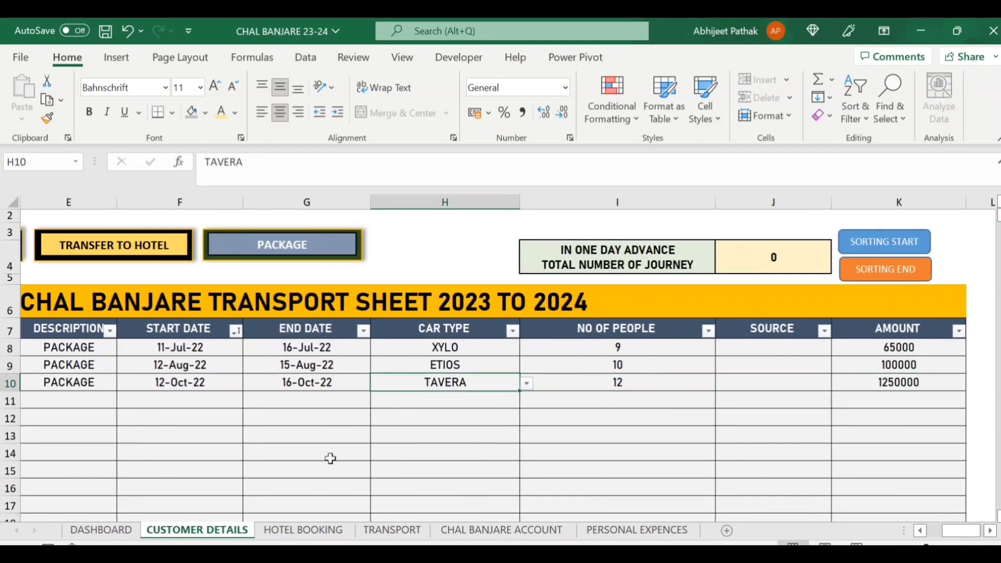
{"action": "left_click", "coordinate": [307, 529]}
{"action": "key", "text": "Right"}
{"action": "key", "text": "Right"}
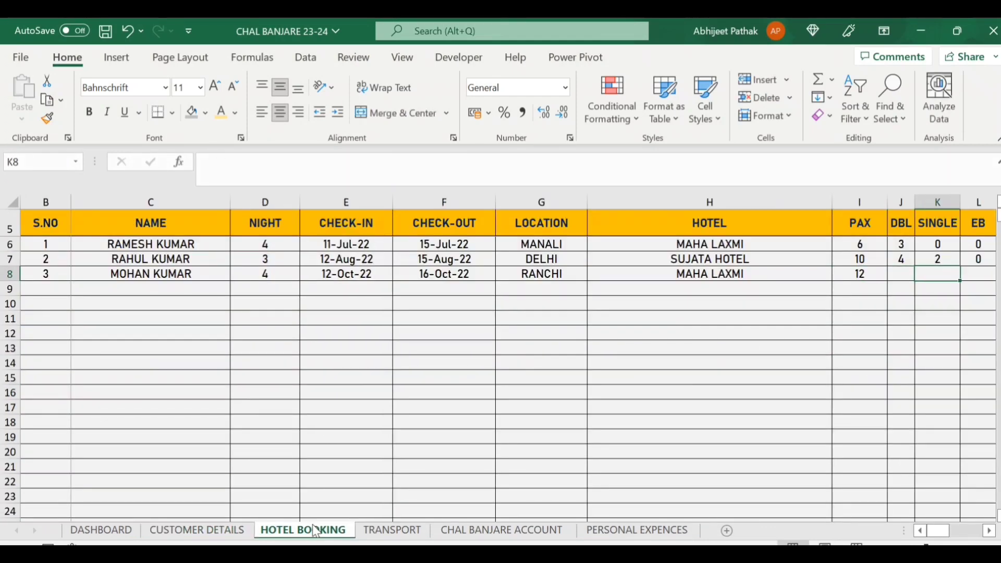
{"action": "key", "text": "Right"}
{"action": "key", "text": "Right"}
{"action": "key", "text": "Left"}
{"action": "key", "text": "Left"}
{"action": "key", "text": "Left"}
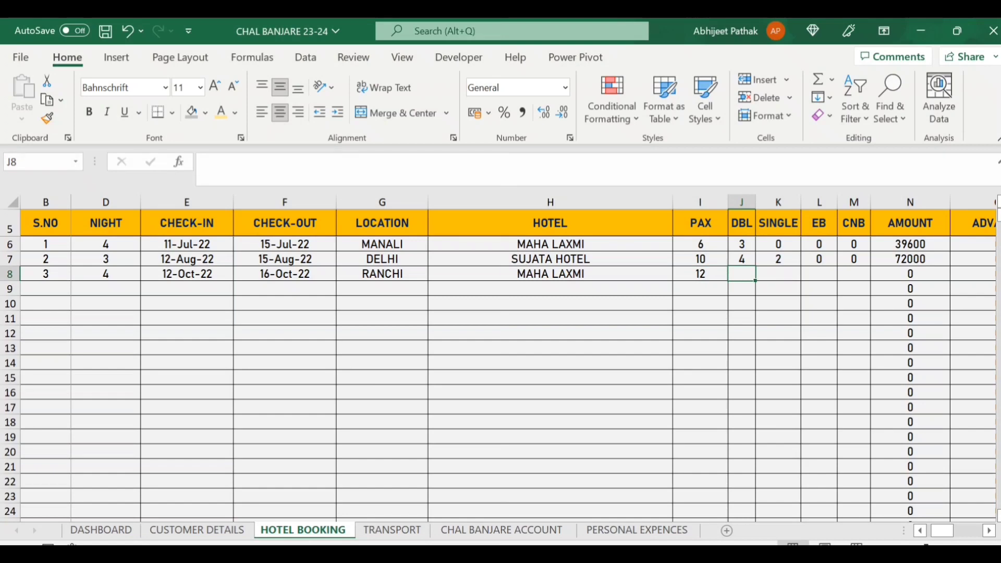
Enter 6 DBL rooms and 0 SINGLE, EB and CNB for the RANCHI booking.
{"action": "type", "text": "6"}
{"action": "key", "text": "Tab"}
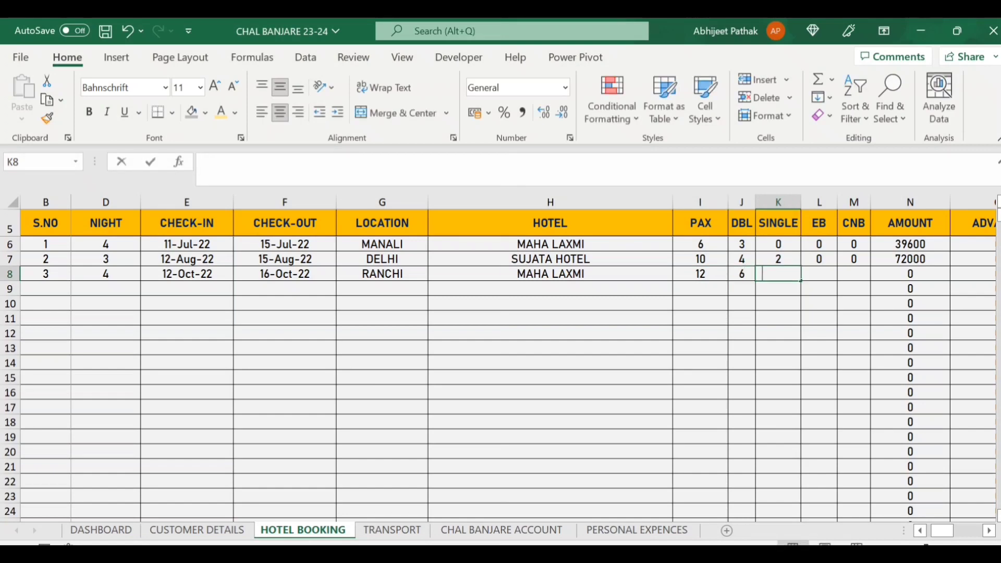
{"action": "type", "text": "0"}
{"action": "key", "text": "Tab"}
{"action": "type", "text": "0"}
{"action": "key", "text": "Tab"}
{"action": "type", "text": "0"}
{"action": "key", "text": "Tab"}
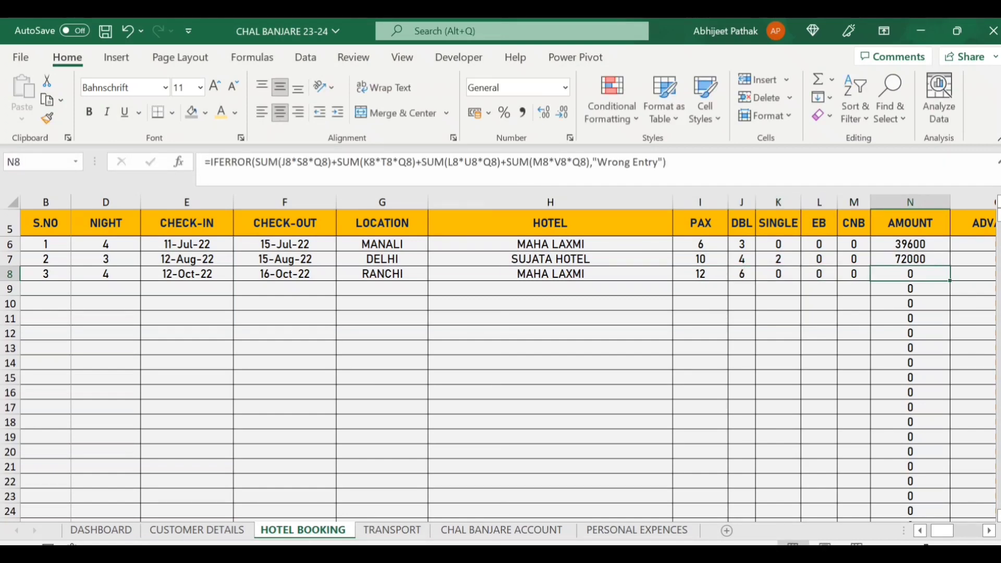
{"action": "key", "text": "Tab"}
{"action": "key", "text": "Tab"}
{"action": "key", "text": "Tab"}
{"action": "key", "text": "Tab"}
{"action": "key", "text": "Tab"}
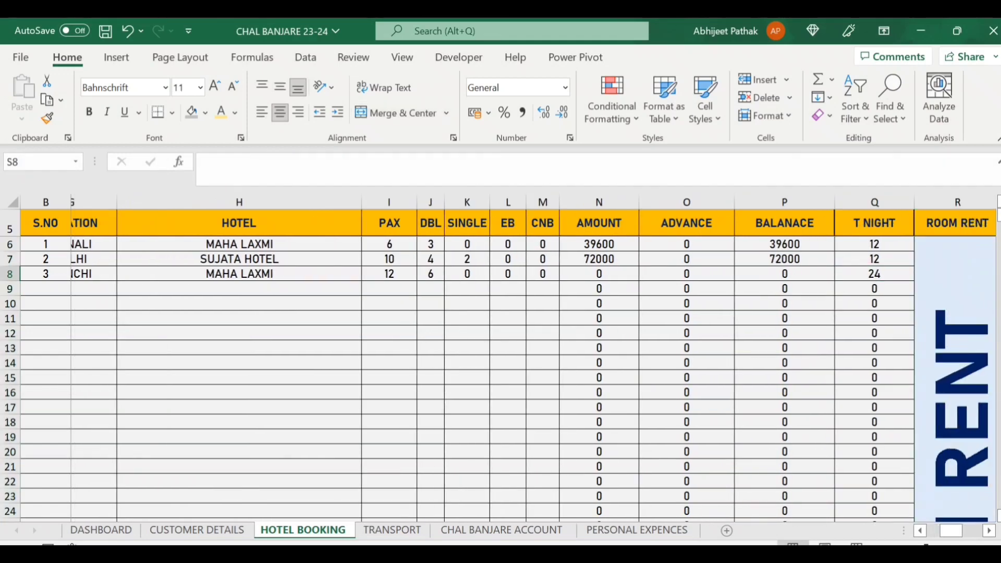
{"action": "key", "text": "Tab"}
{"action": "key", "text": "Left"}
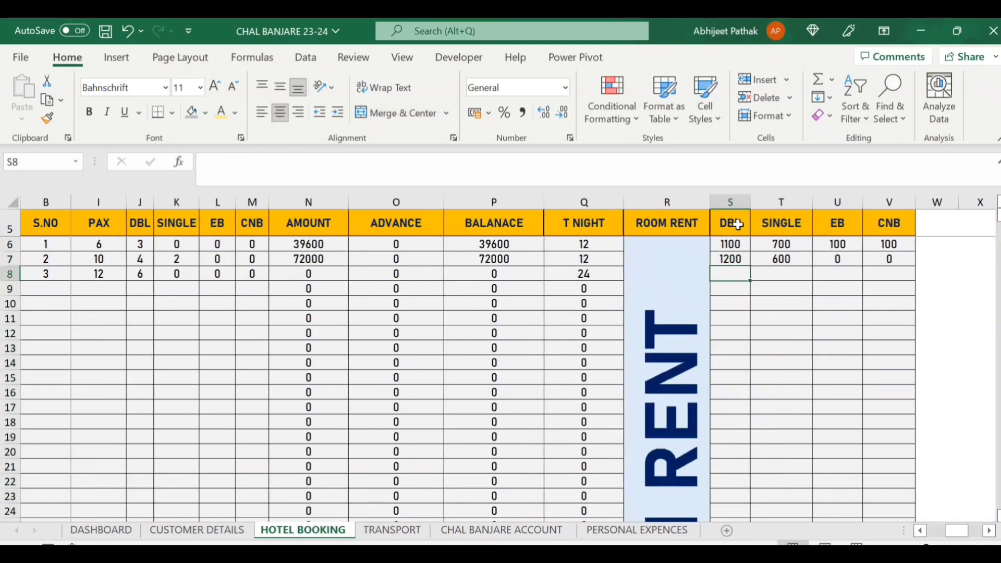
Enter room rents 2200 DBL and 0 SINGLE, EB, CNB in row 8, making AMOUNT 52800.
{"action": "left_click", "coordinate": [739, 226]}
{"action": "left_click", "coordinate": [738, 275]}
{"action": "type", "text": "1"}
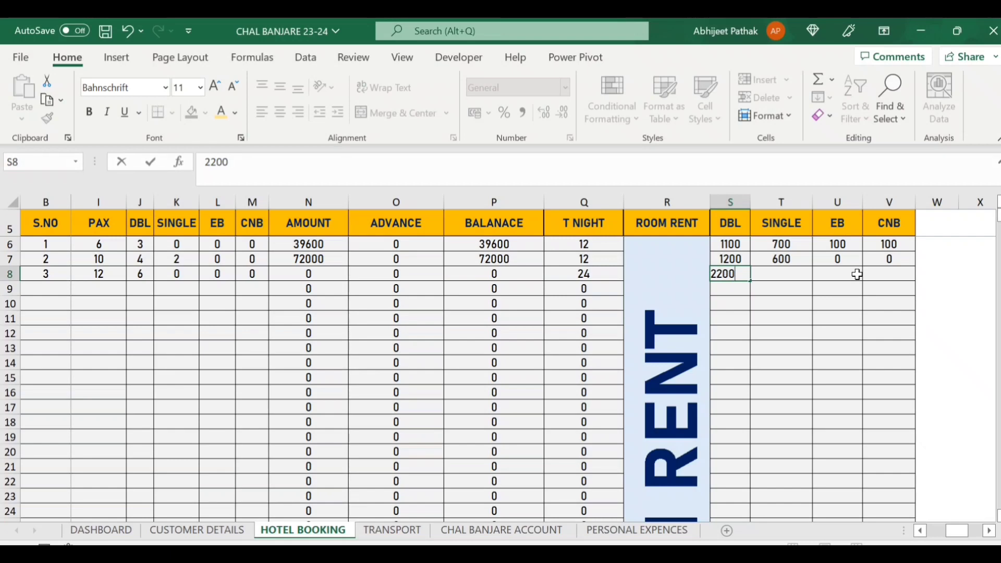
{"action": "key", "text": "Tab"}
{"action": "type", "text": "0"}
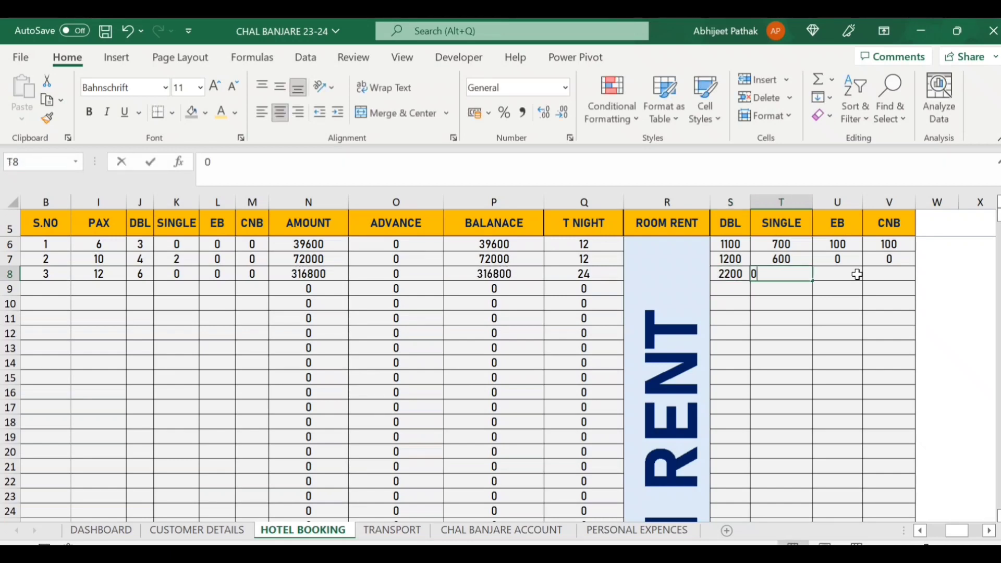
{"action": "key", "text": "Tab"}
{"action": "type", "text": "0"}
{"action": "key", "text": "Tab"}
{"action": "type", "text": "0"}
{"action": "key", "text": "Tab"}
{"action": "key", "text": "Return"}
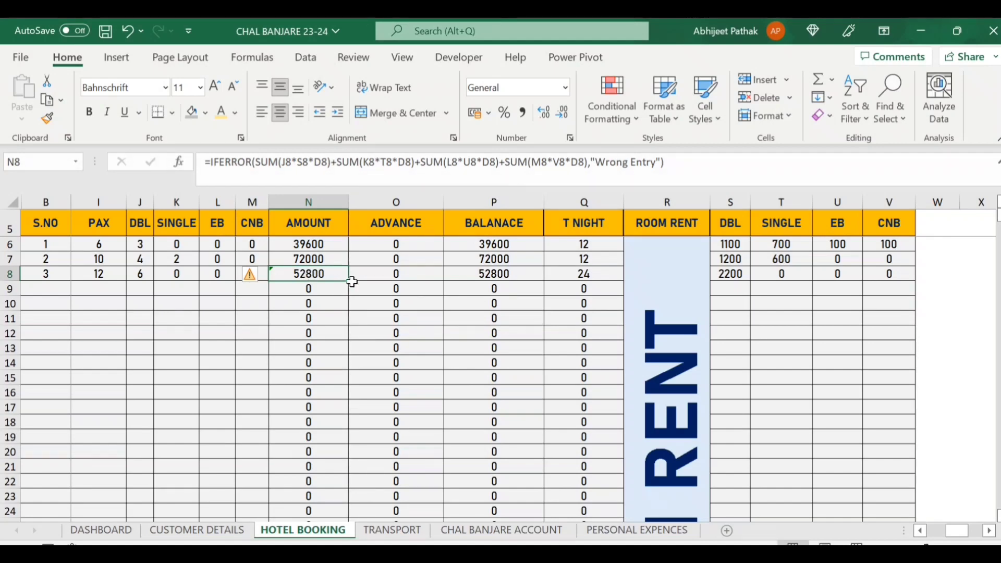
Enter a 40000 advance in O8, leaving a 12800 balance on the 52800 booking.
{"action": "left_click", "coordinate": [412, 268]}
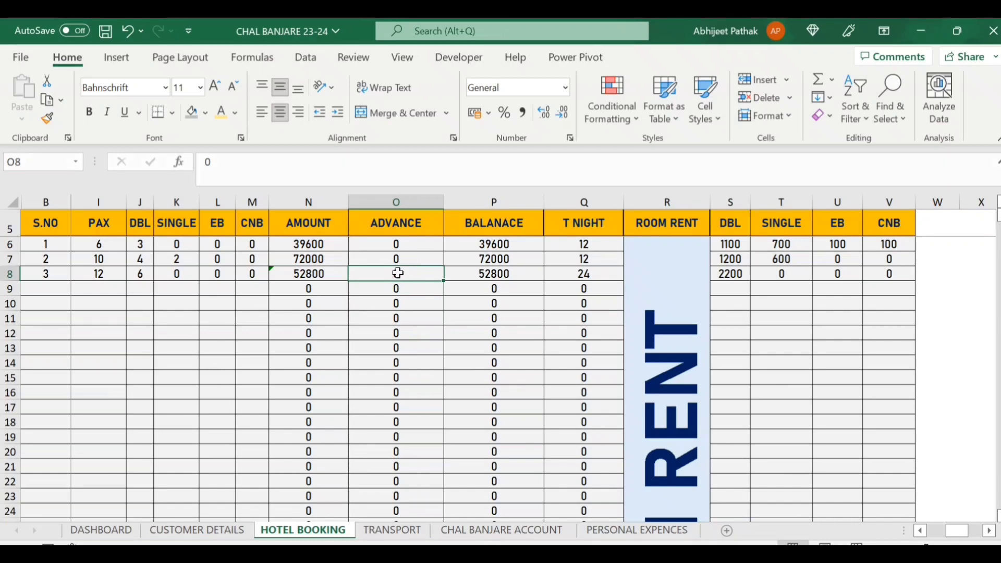
{"action": "type", "text": "40000"}
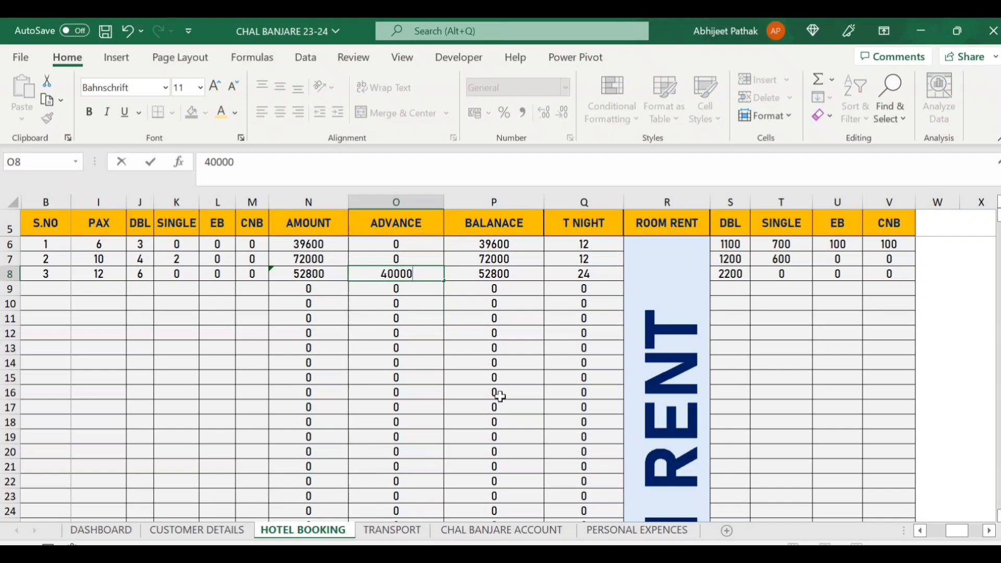
{"action": "key", "text": "Tab"}
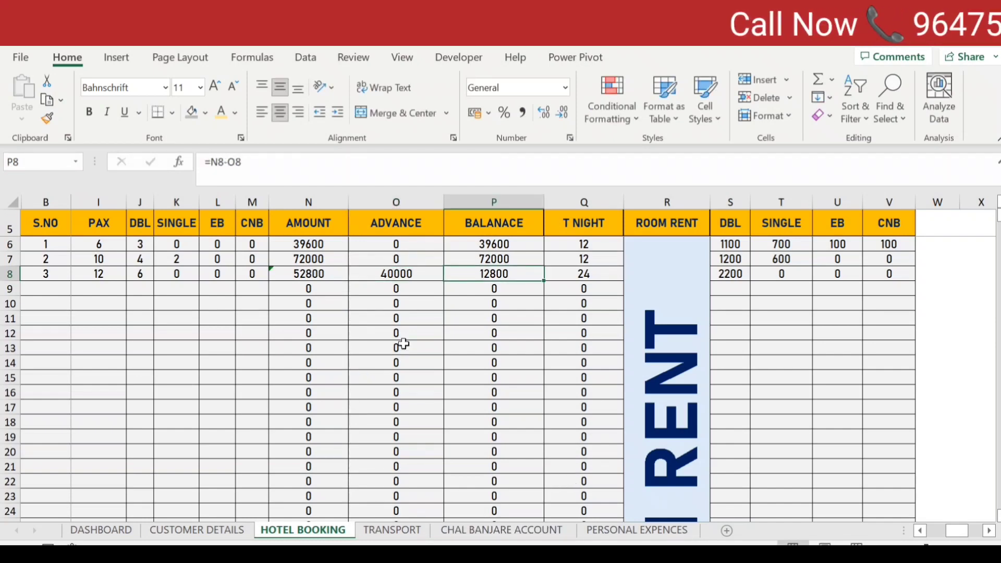
{"action": "left_click", "coordinate": [389, 274]}
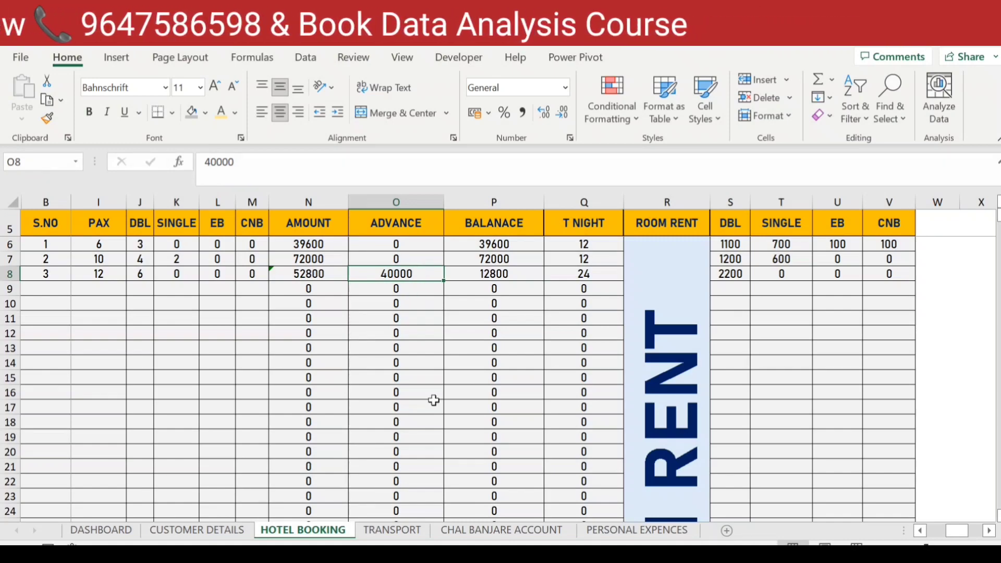
On TRANSPORT, check row 10's guest name and CAR TYPE lookup formula.
{"action": "left_click", "coordinate": [393, 530]}
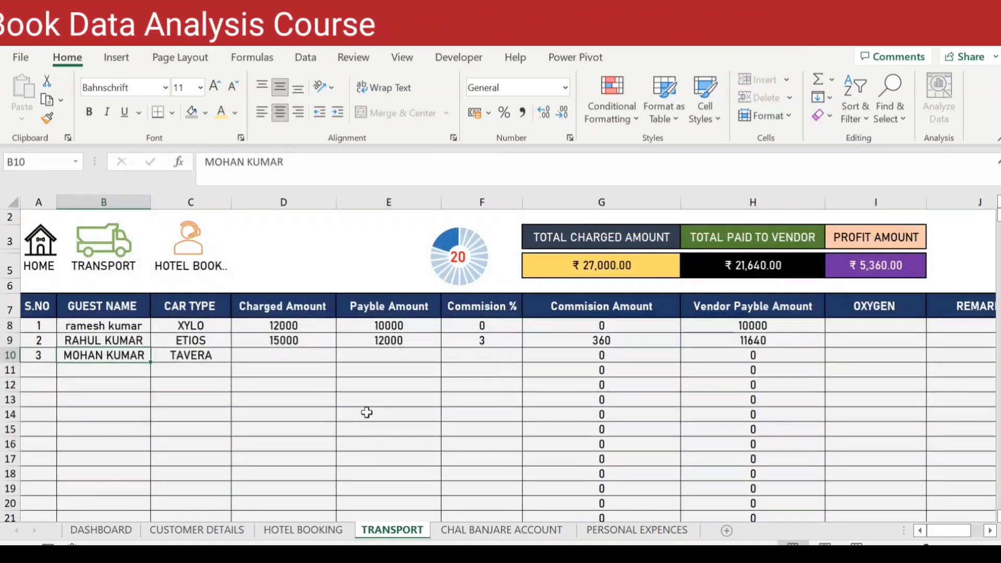
{"action": "left_click", "coordinate": [209, 355]}
{"action": "left_click", "coordinate": [113, 368]}
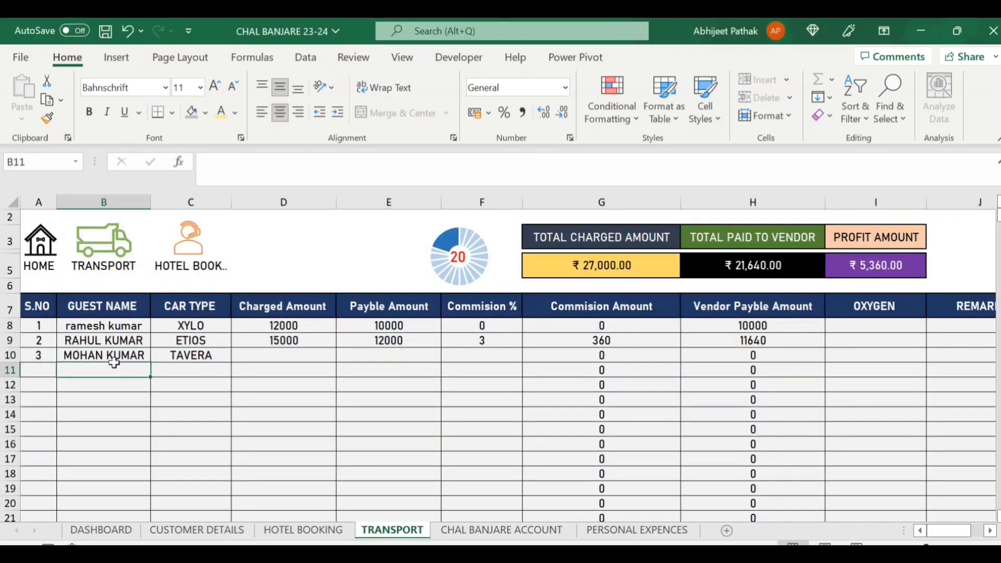
{"action": "left_click", "coordinate": [117, 355]}
{"action": "left_click", "coordinate": [193, 356]}
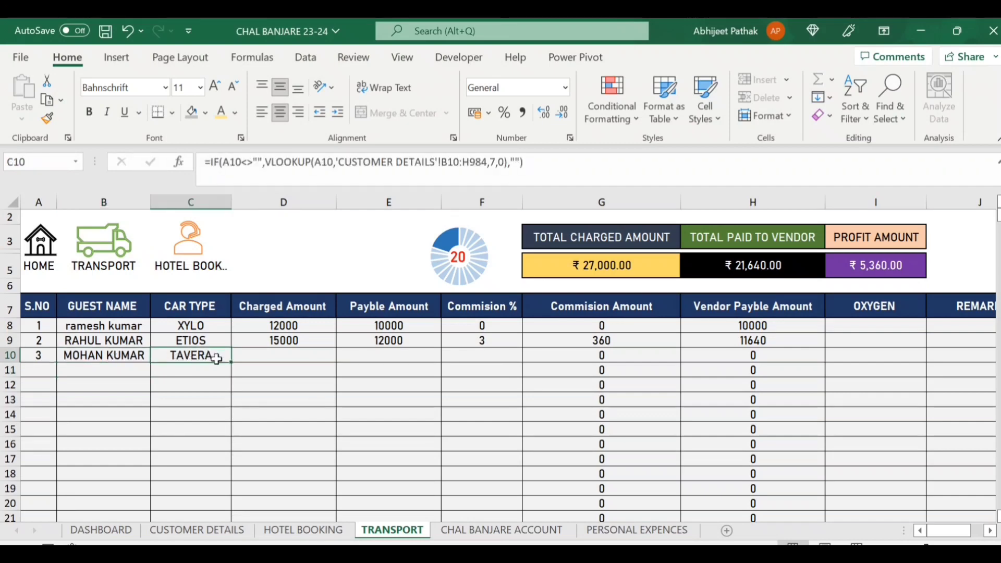
Enter 22000 charged, 19000 payable and 5% commission for the TAVERA, giving 18050 vendor payable.
{"action": "left_click", "coordinate": [280, 355]}
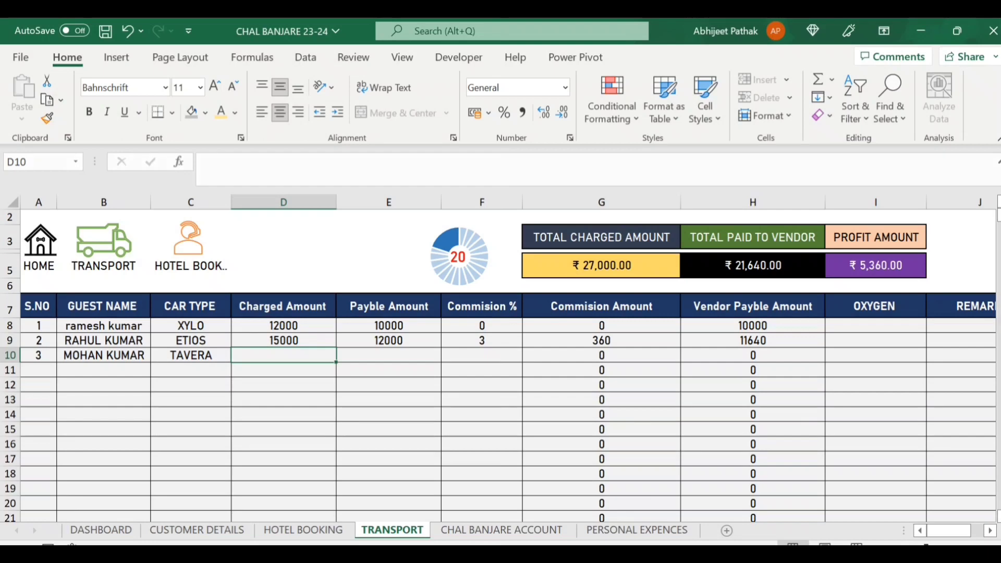
{"action": "type", "text": "22000"}
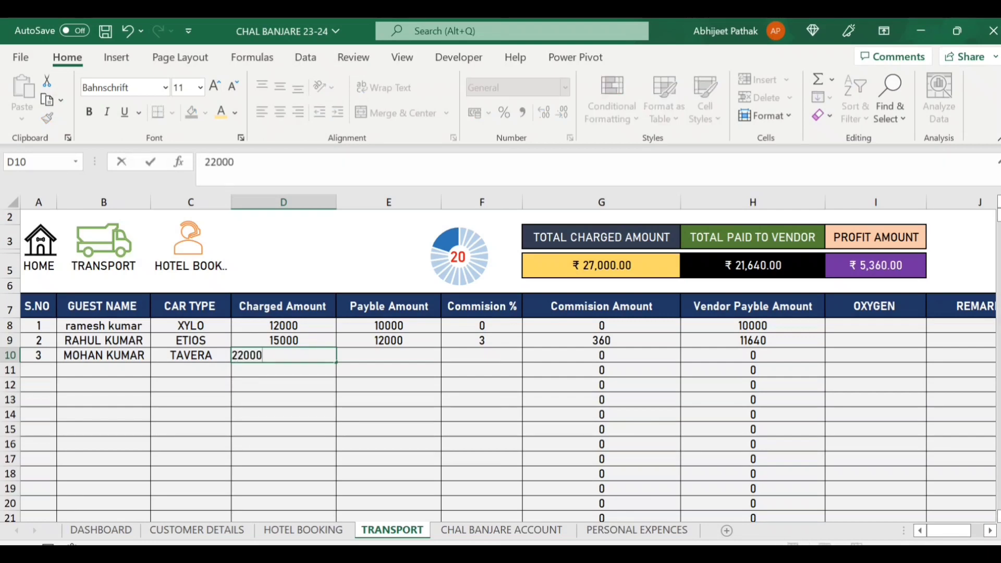
{"action": "key", "text": "Tab"}
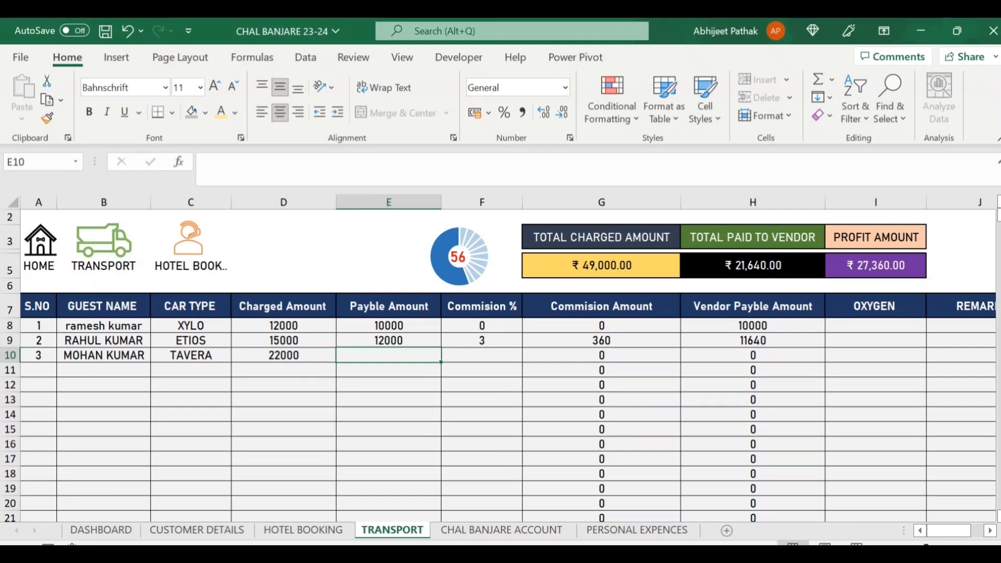
{"action": "type", "text": "19000"}
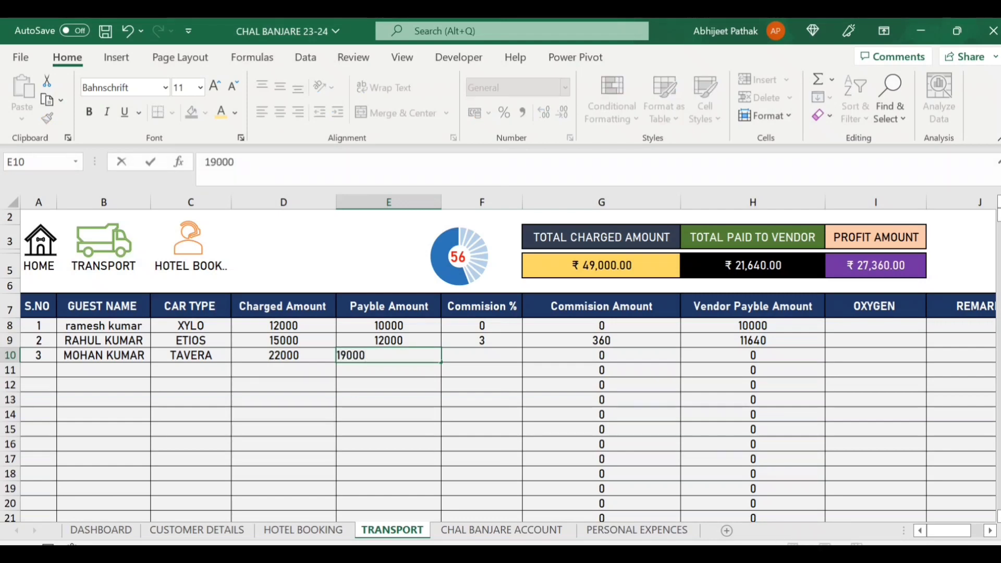
{"action": "key", "text": "Tab"}
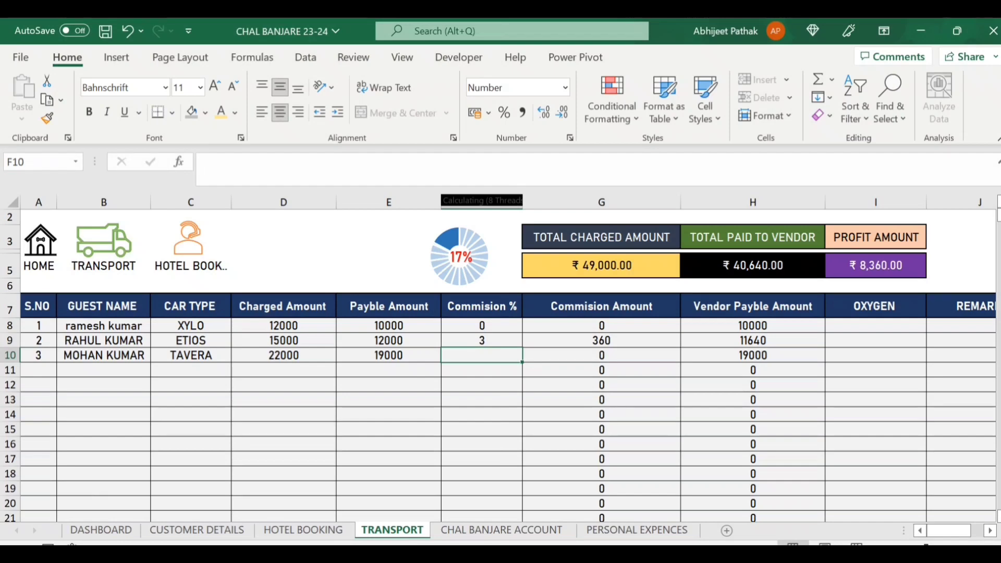
{"action": "type", "text": "5"}
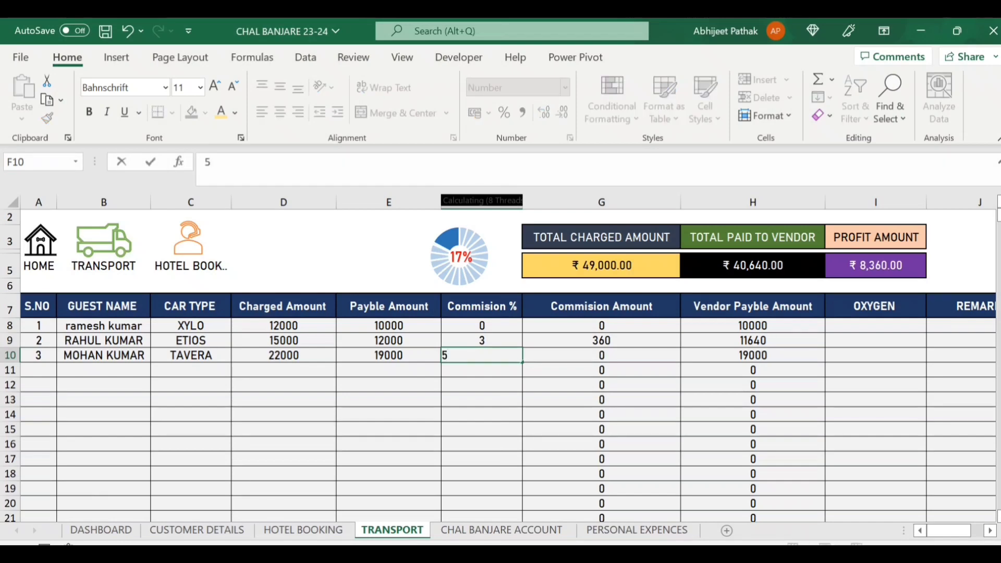
{"action": "key", "text": "Tab"}
{"action": "key", "text": "Tab"}
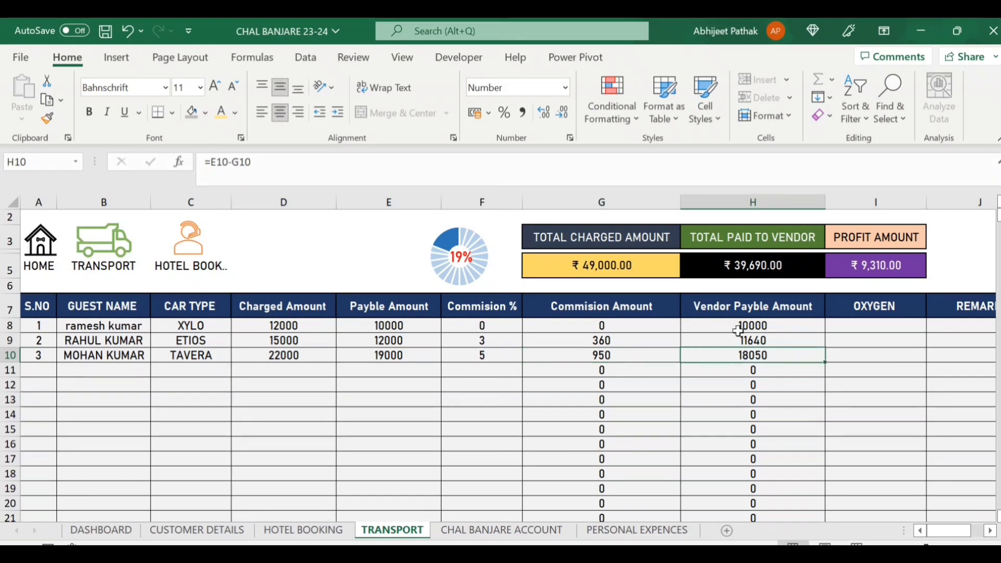
{"action": "left_click_drag", "start_coordinate": [748, 311], "coordinate": [754, 354]}
{"action": "left_click", "coordinate": [760, 356]}
{"action": "left_click", "coordinate": [515, 532]}
Enter permit 200 and extra 300 in row 8 of CHAL BANJARE ACCOUNT.
{"action": "left_click", "coordinate": [140, 246]}
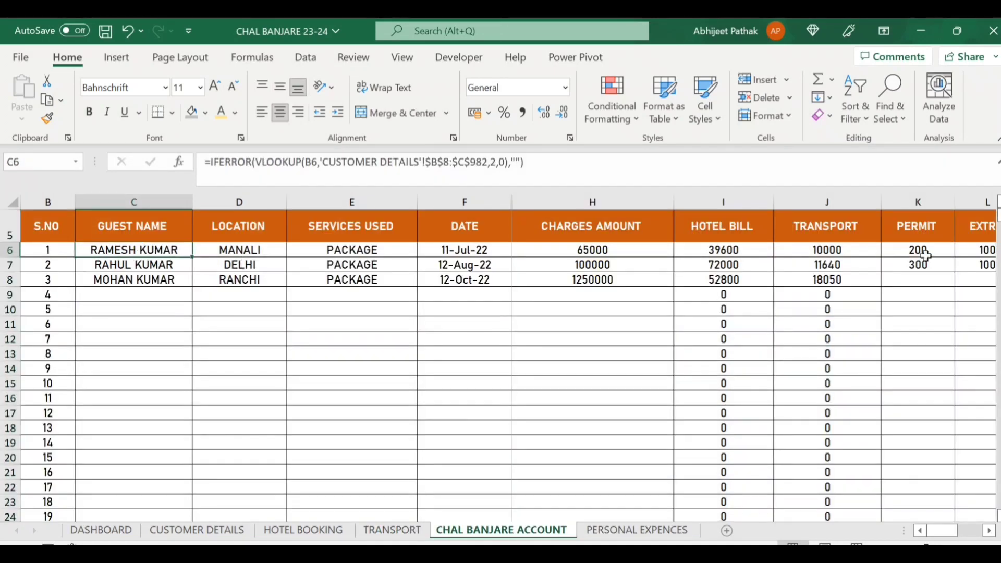
{"action": "key", "text": "Right"}
{"action": "key", "text": "Right"}
{"action": "key", "text": "Right"}
{"action": "key", "text": "Right"}
{"action": "key", "text": "Right"}
{"action": "key", "text": "Right"}
{"action": "key", "text": "Right"}
{"action": "key", "text": "Right"}
{"action": "key", "text": "Right"}
{"action": "key", "text": "Right"}
{"action": "key", "text": "Right"}
{"action": "key", "text": "Right"}
{"action": "key", "text": "Right"}
{"action": "key", "text": "Left"}
{"action": "key", "text": "Left"}
{"action": "key", "text": "Left"}
{"action": "key", "text": "Left"}
{"action": "key", "text": "Left"}
{"action": "key", "text": "Left"}
{"action": "key", "text": "Left"}
{"action": "key", "text": "Left"}
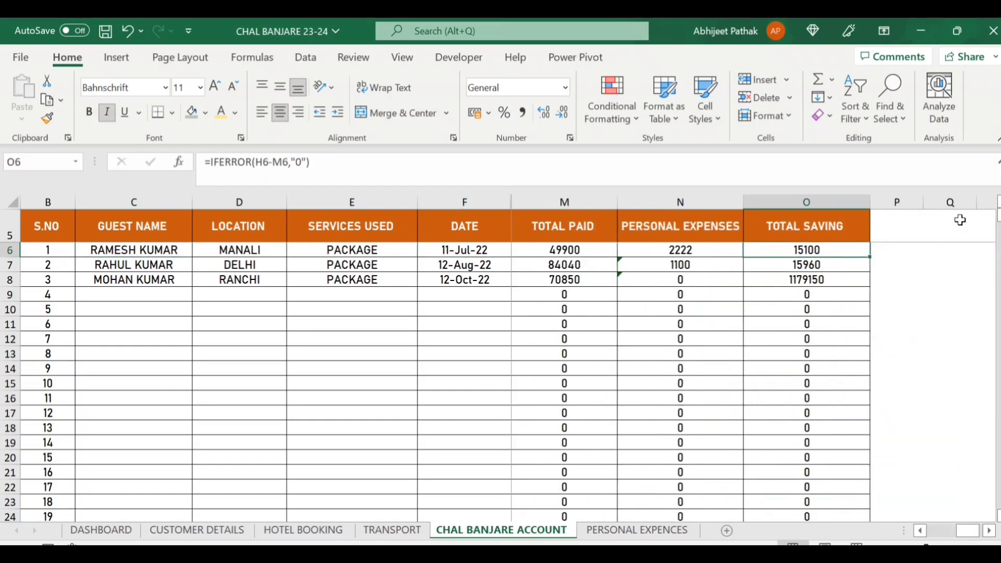
{"action": "key", "text": "Right"}
{"action": "key", "text": "Right"}
{"action": "key", "text": "Right"}
{"action": "key", "text": "Down"}
{"action": "key", "text": "Left"}
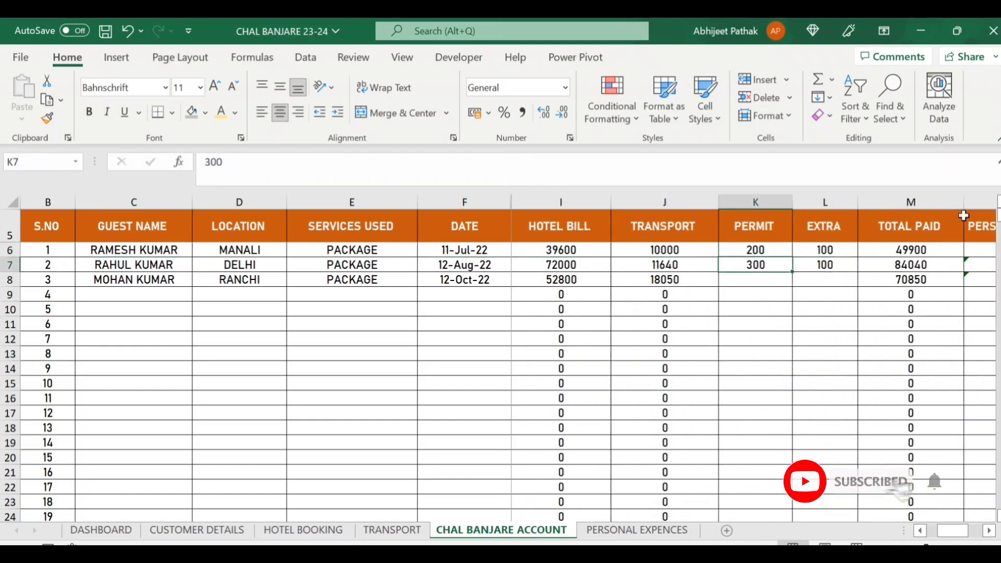
{"action": "key", "text": "Down"}
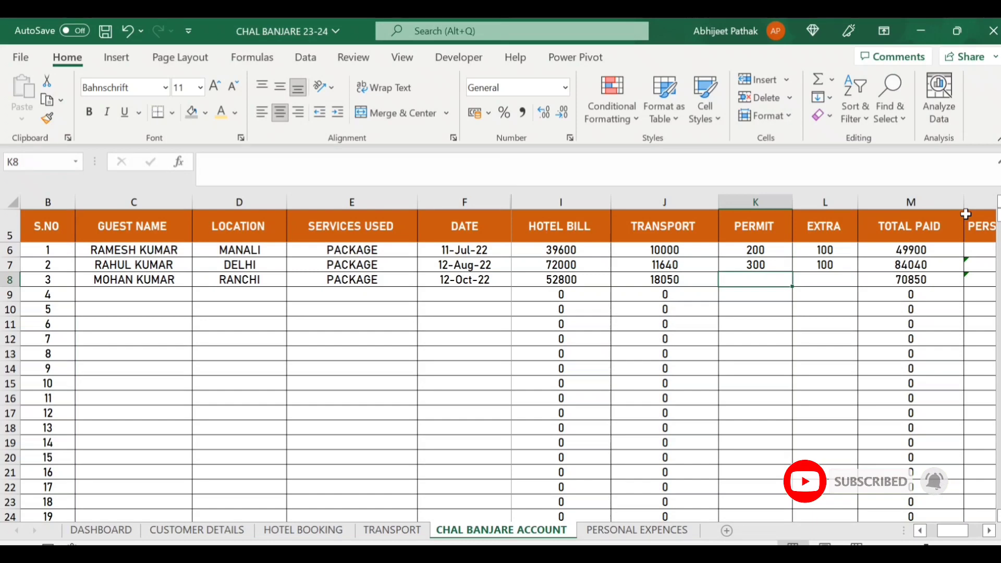
{"action": "type", "text": "200"}
{"action": "key", "text": "Tab"}
{"action": "type", "text": "300"}
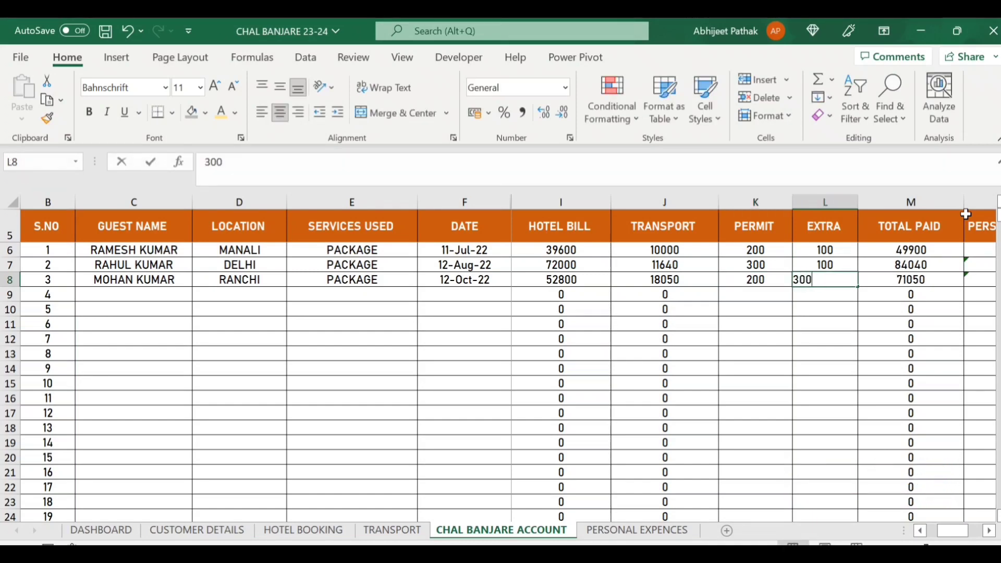
{"action": "key", "text": "Tab"}
Check row 8's lookup, hotel bill and total formulas, then start a row 7 entry on PERSONAL EXPENCES.
{"action": "key", "text": "Left"}
{"action": "key", "text": "Right"}
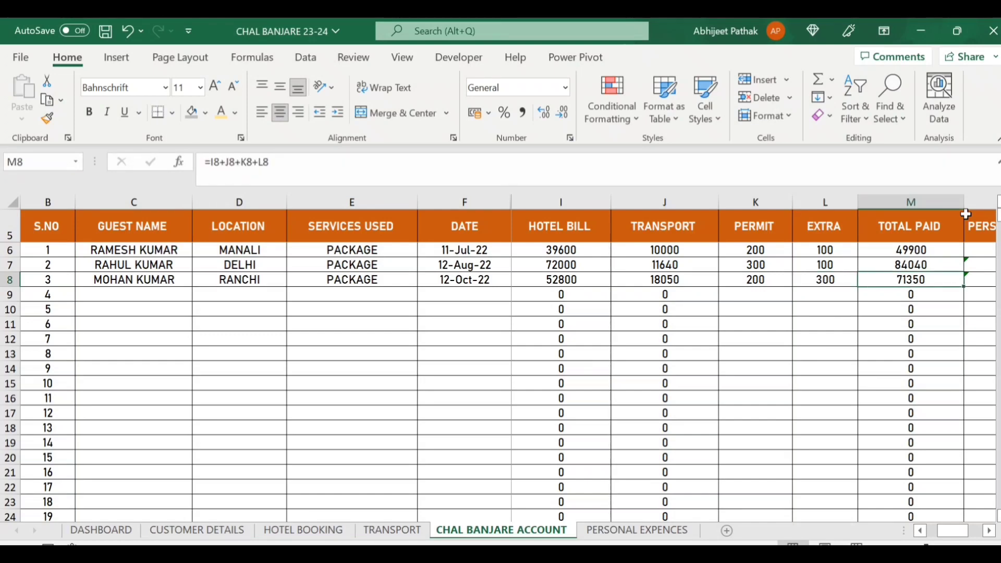
{"action": "left_click", "coordinate": [151, 281]}
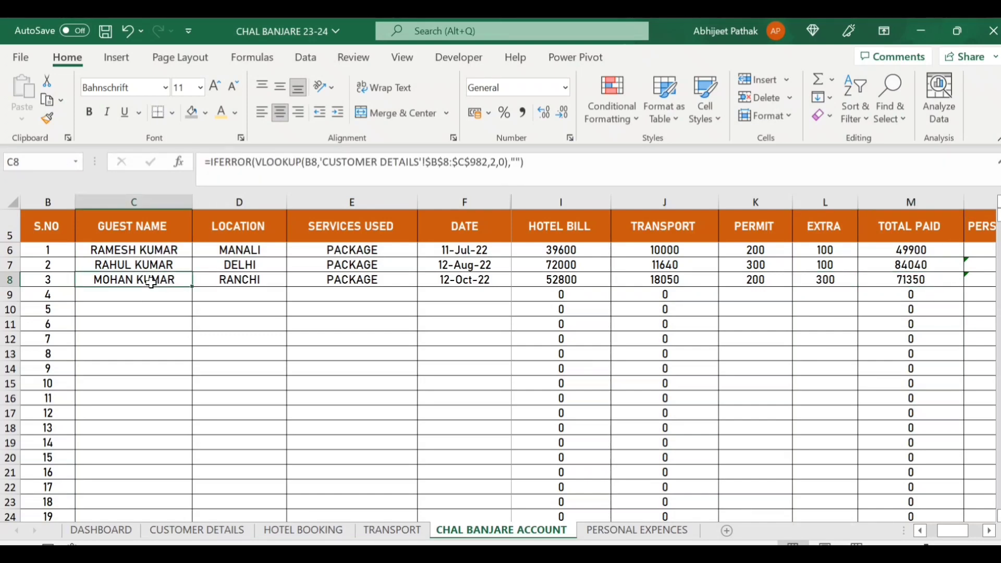
{"action": "left_click", "coordinate": [543, 284]}
{"action": "key", "text": "Left"}
{"action": "key", "text": "Left"}
{"action": "key", "text": "Left"}
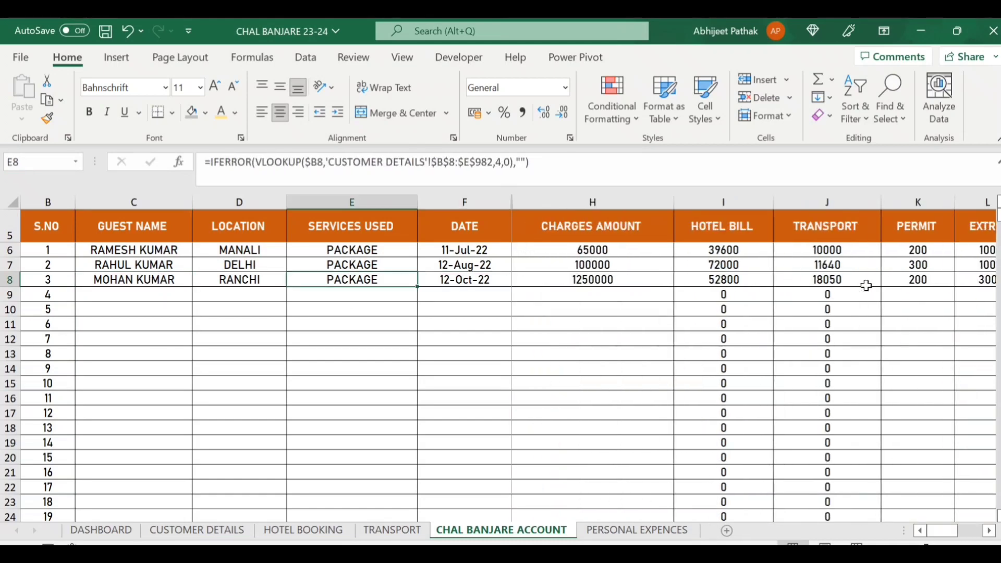
{"action": "key", "text": "Right"}
{"action": "key", "text": "Right"}
{"action": "key", "text": "Right"}
{"action": "key", "text": "Right"}
{"action": "key", "text": "Right"}
{"action": "key", "text": "Right"}
{"action": "key", "text": "Right"}
{"action": "key", "text": "Right"}
{"action": "key", "text": "Right"}
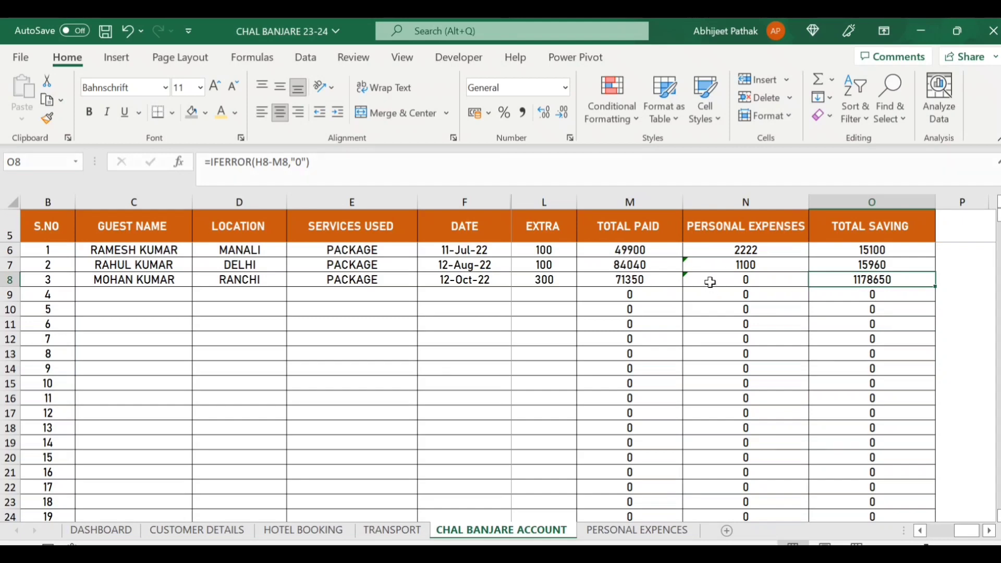
{"action": "left_click", "coordinate": [753, 284]}
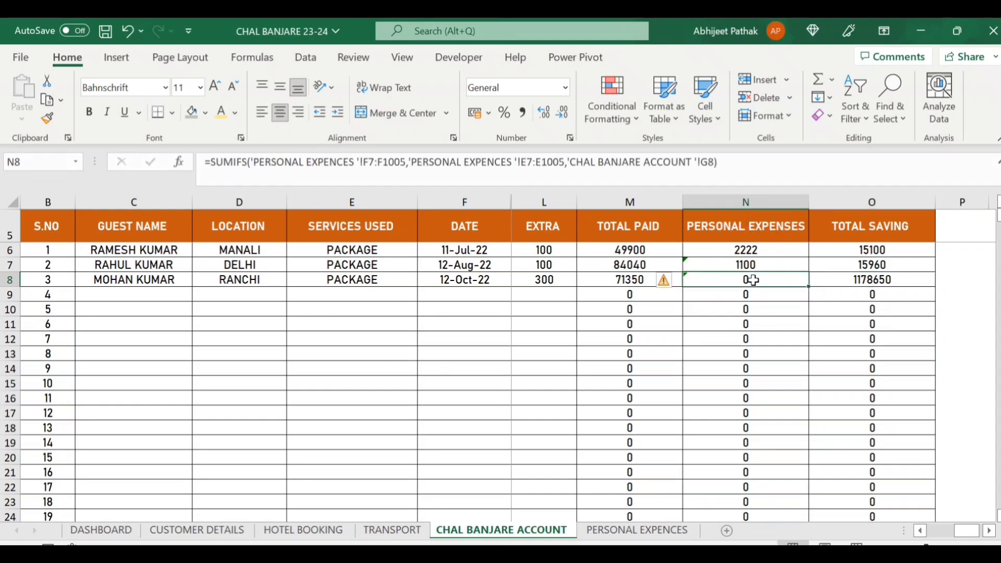
{"action": "left_click", "coordinate": [637, 531]}
{"action": "left_click", "coordinate": [210, 269]}
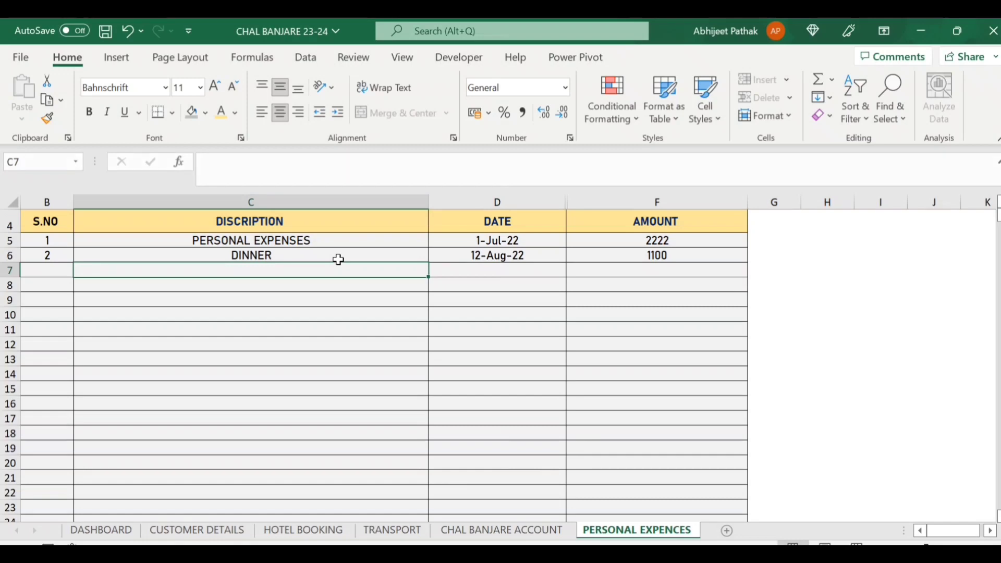
Enter a TRAVEL personal expense in row 7 with amount 2200 and date 15-10-2022.
{"action": "type", "text": "TRAVEL"}
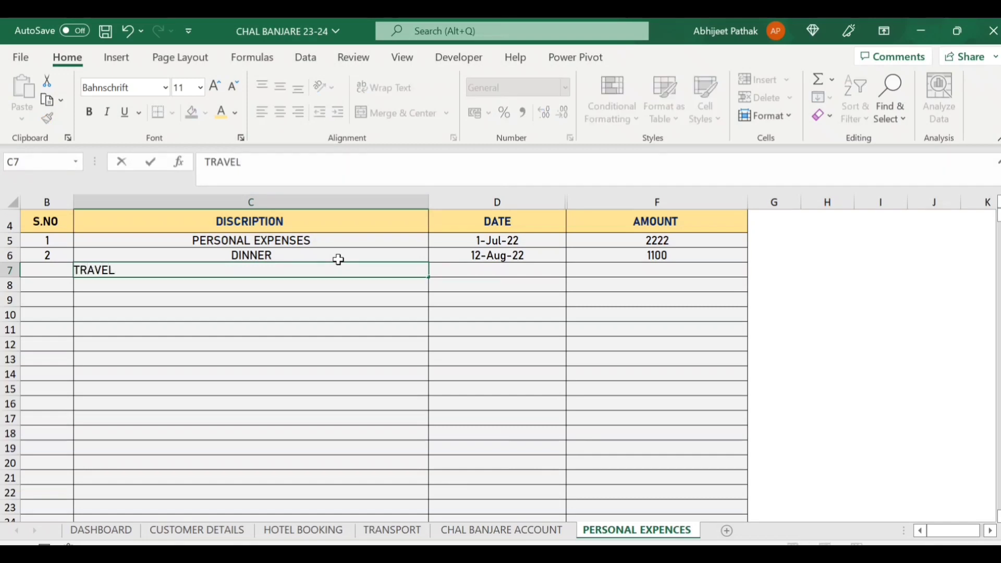
{"action": "key", "text": "Tab"}
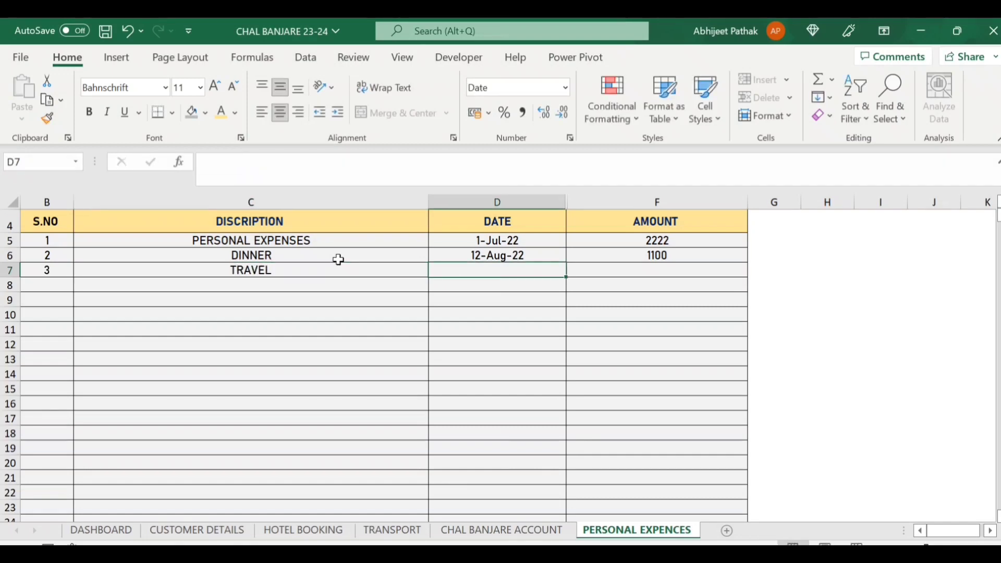
{"action": "key", "text": "Tab"}
{"action": "type", "text": "2200"}
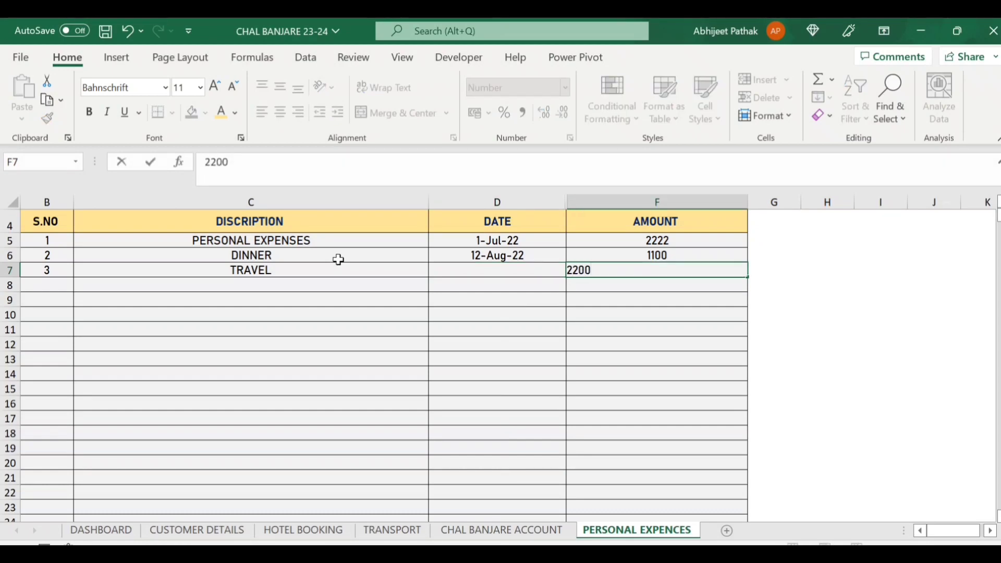
{"action": "key", "text": "shift+Tab"}
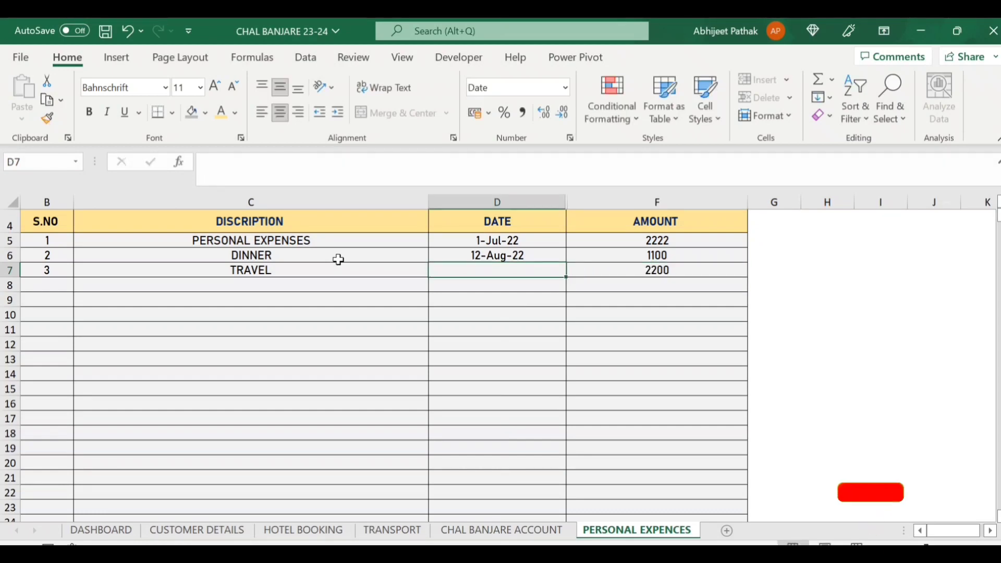
{"action": "type", "text": "15-10-2022"}
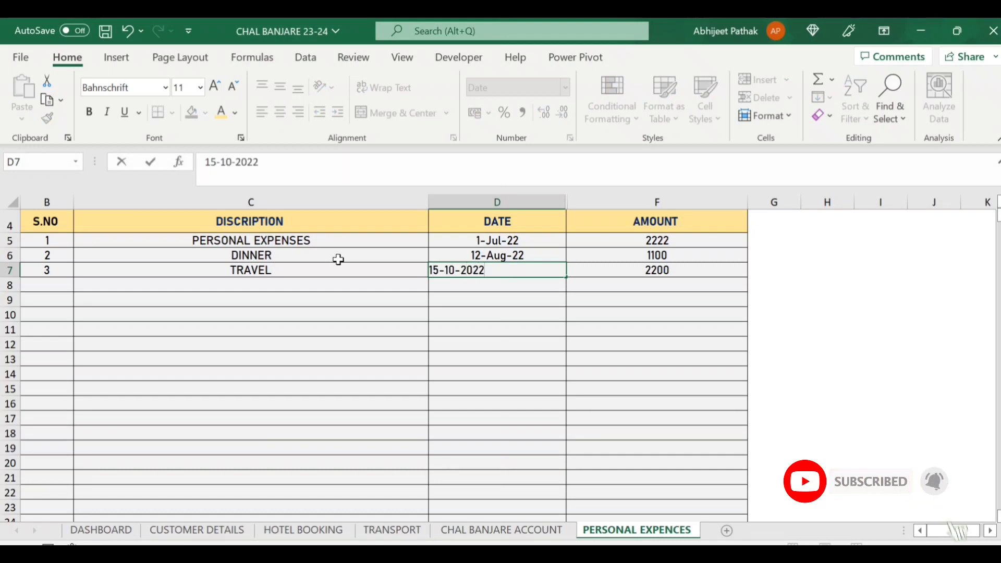
{"action": "key", "text": "ctrl+Return"}
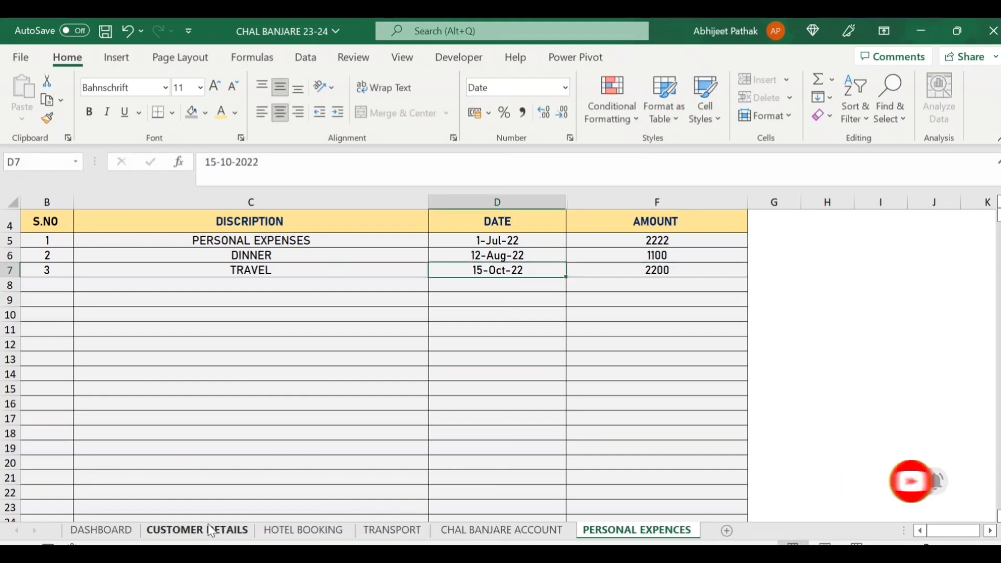
On the DASHBOARD, review the MTD row 12 formulas (per expenses 2200, total profit 51450) and the YTD row 18 totals.
{"action": "left_click", "coordinate": [117, 531]}
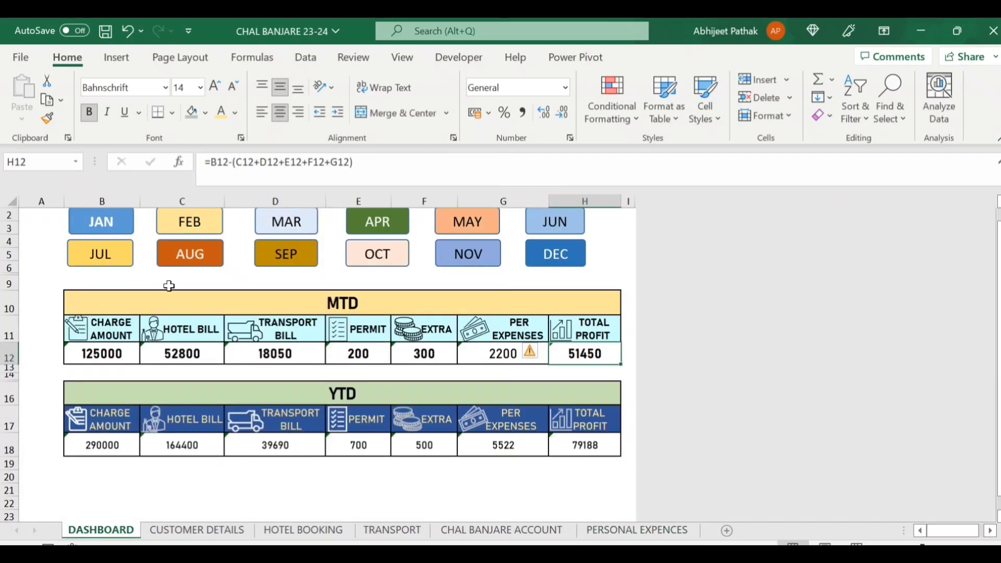
{"action": "scroll", "coordinate": [208, 289], "scroll_direction": "up", "scroll_amount": 1}
{"action": "key", "text": "Left"}
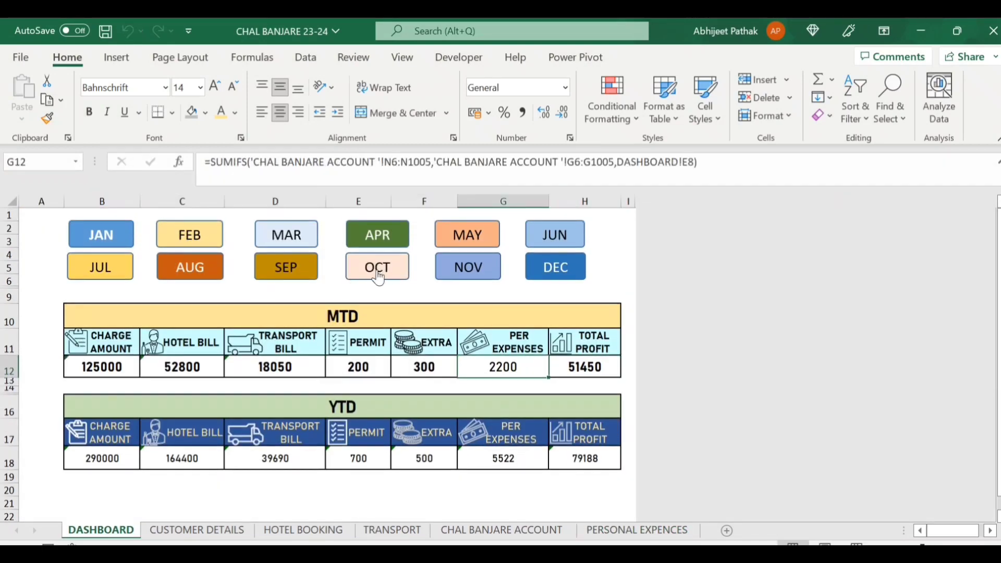
{"action": "left_click", "coordinate": [112, 367]}
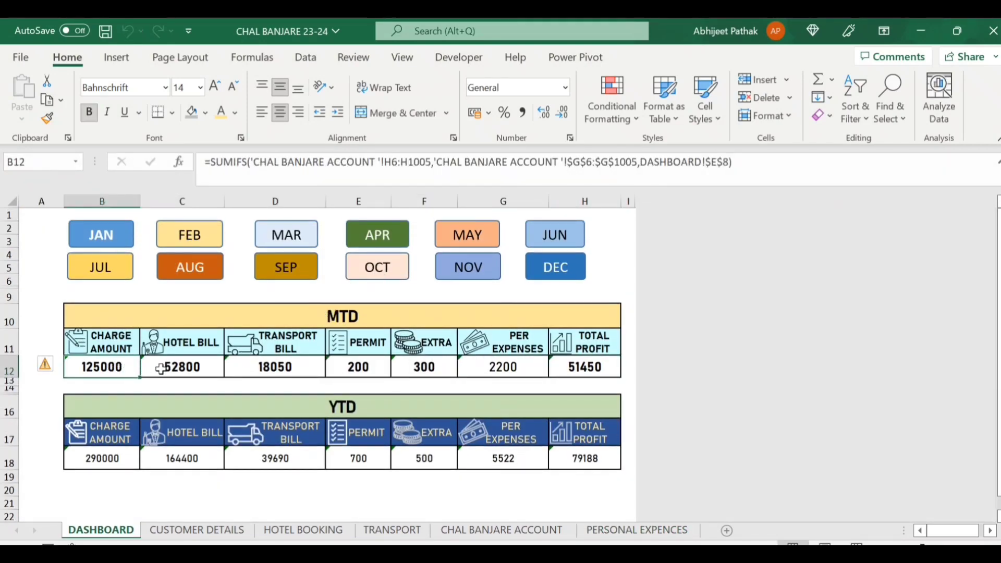
{"action": "left_click", "coordinate": [203, 368]}
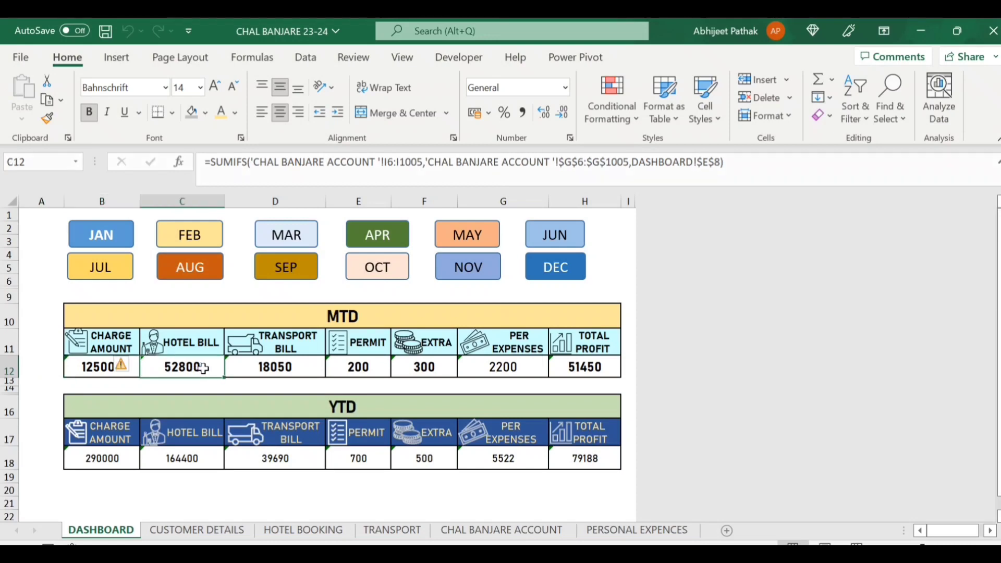
{"action": "left_click", "coordinate": [294, 365]}
{"action": "left_click", "coordinate": [368, 371]}
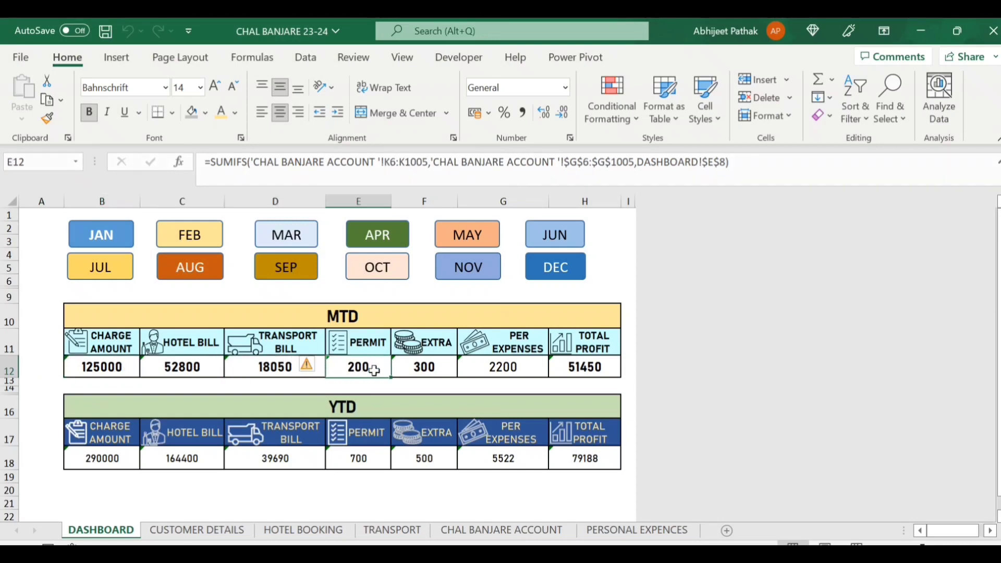
{"action": "left_click", "coordinate": [425, 368]}
{"action": "left_click", "coordinate": [526, 372]}
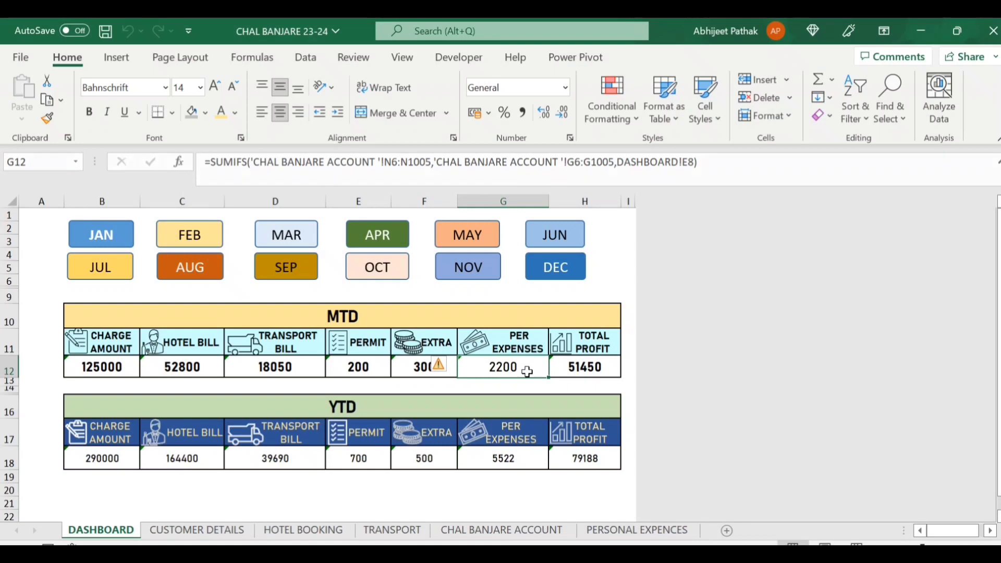
{"action": "left_click", "coordinate": [602, 370]}
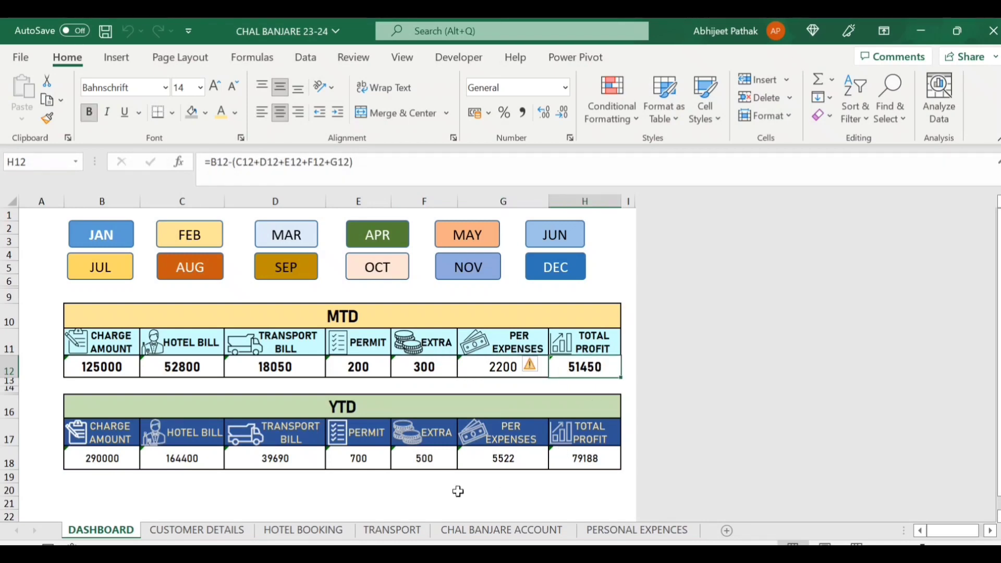
{"action": "left_click", "coordinate": [118, 458]}
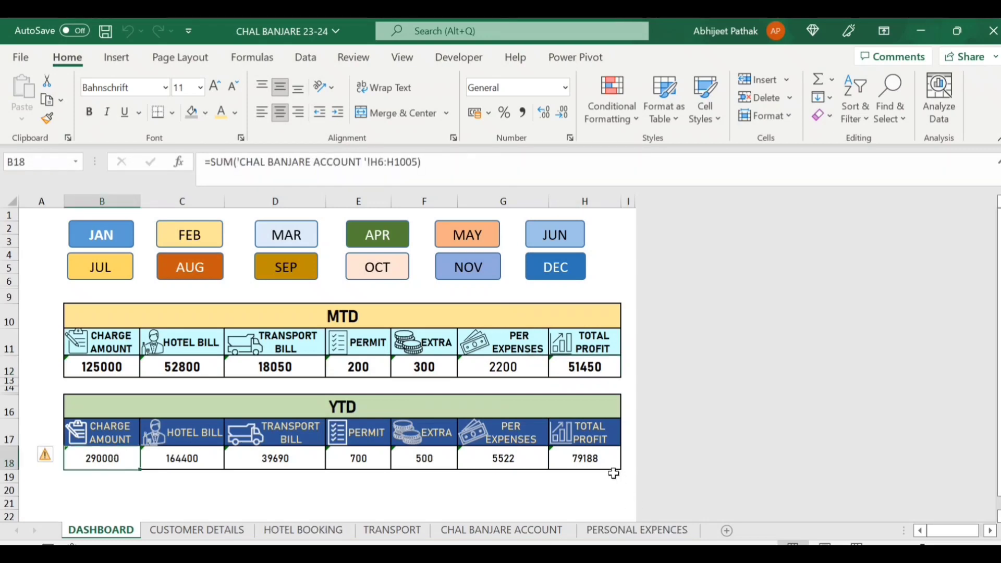
{"action": "left_click", "coordinate": [600, 463]}
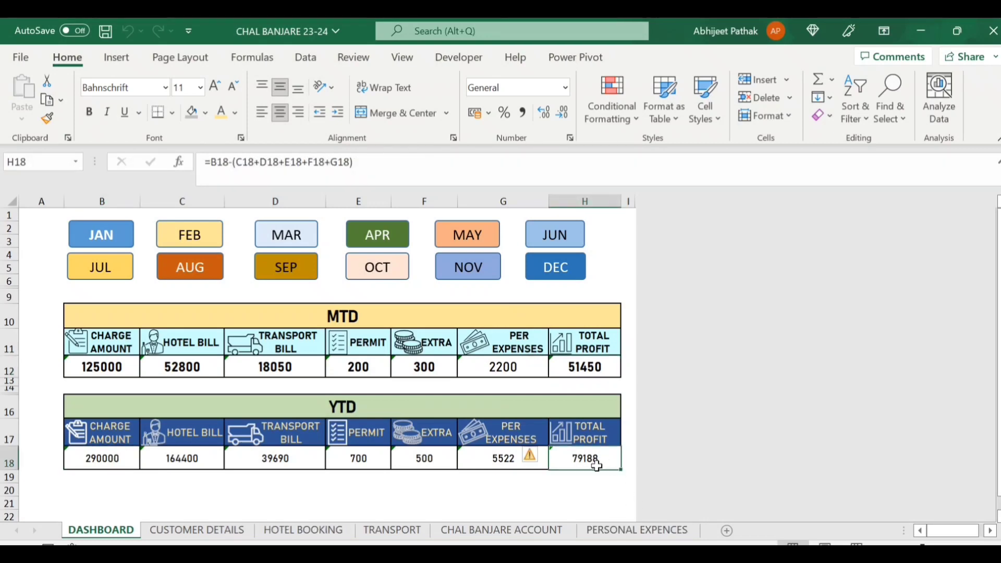